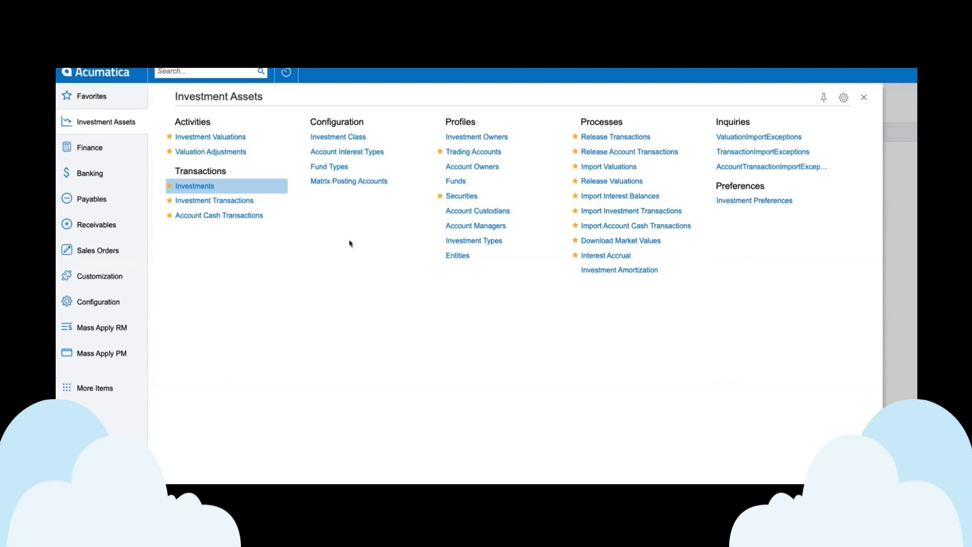
Step: Open the Amazon01 record from the Investments list
left_click(485, 154)
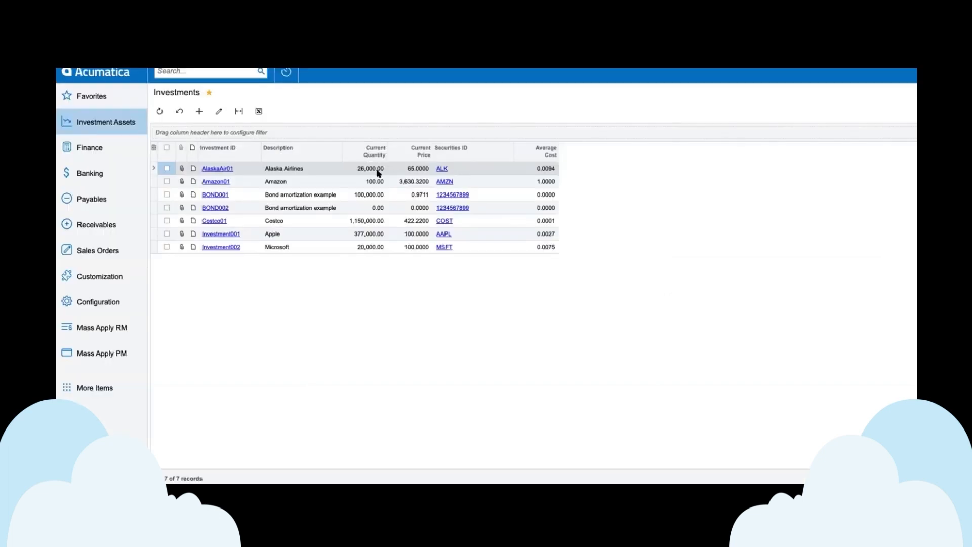
left_click(221, 181)
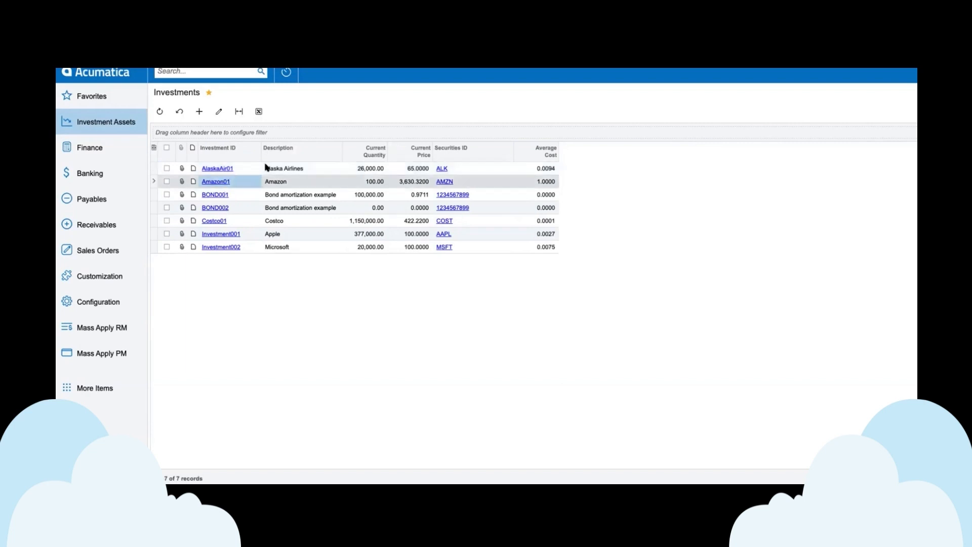
left_click(226, 179)
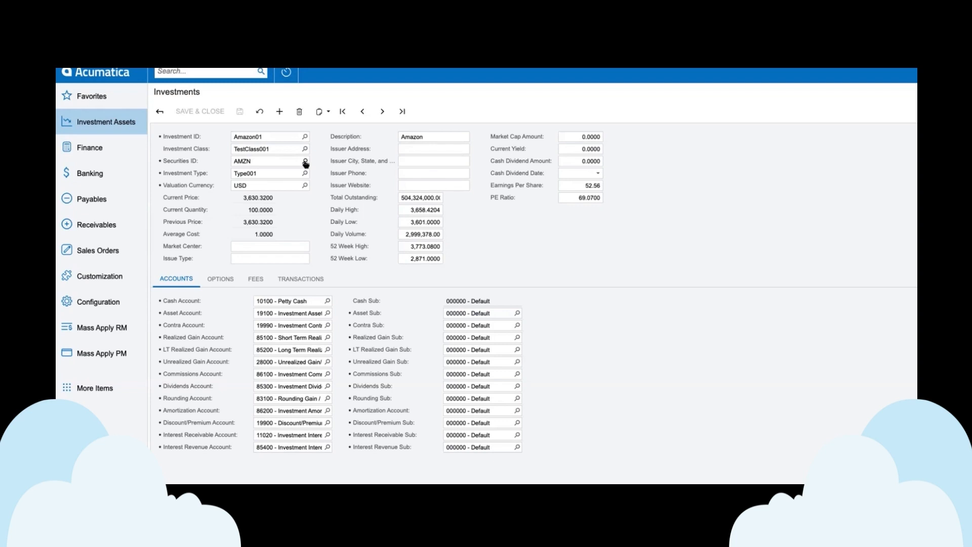
Step: Examine the Amazon01 investment's class, securities ID, investment type, current quantity and current price
double_click(261, 163)
double_click(279, 170)
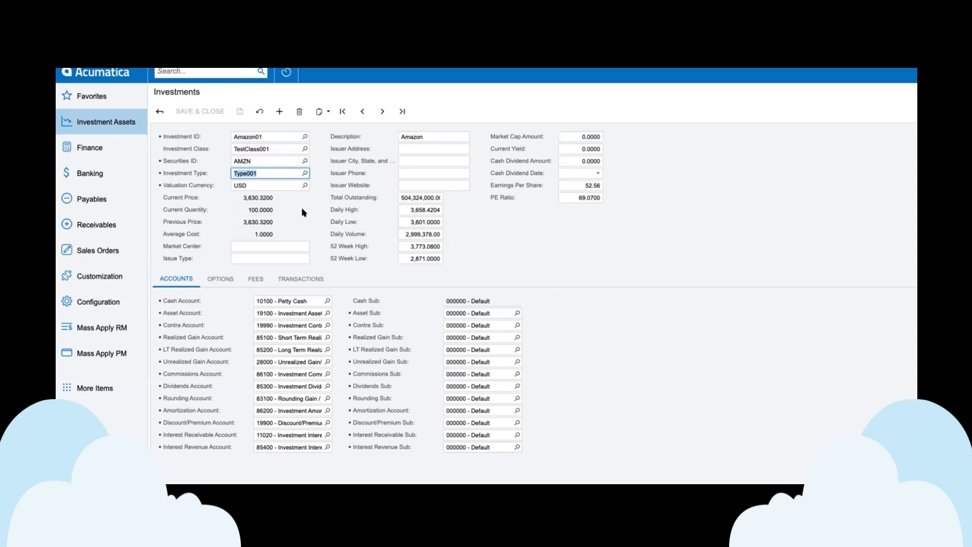
double_click(283, 146)
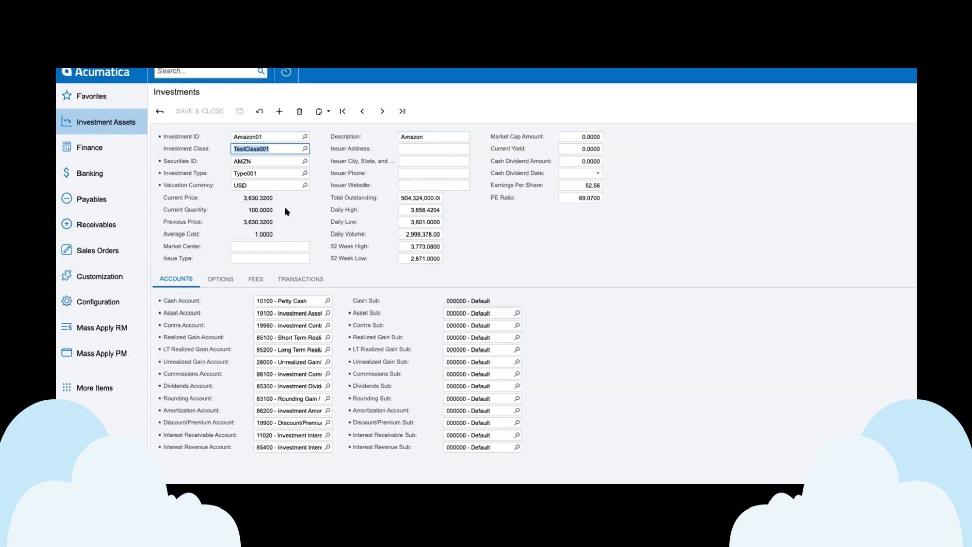
left_click(271, 211)
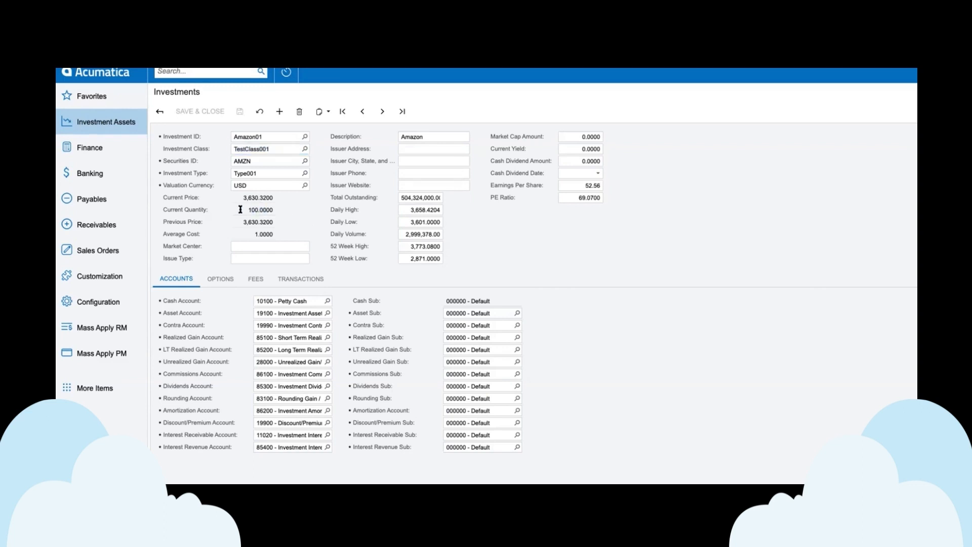
double_click(273, 198)
Step: Review Amazon01's options, including the choices offered for day count convention and compounding type
left_click(220, 279)
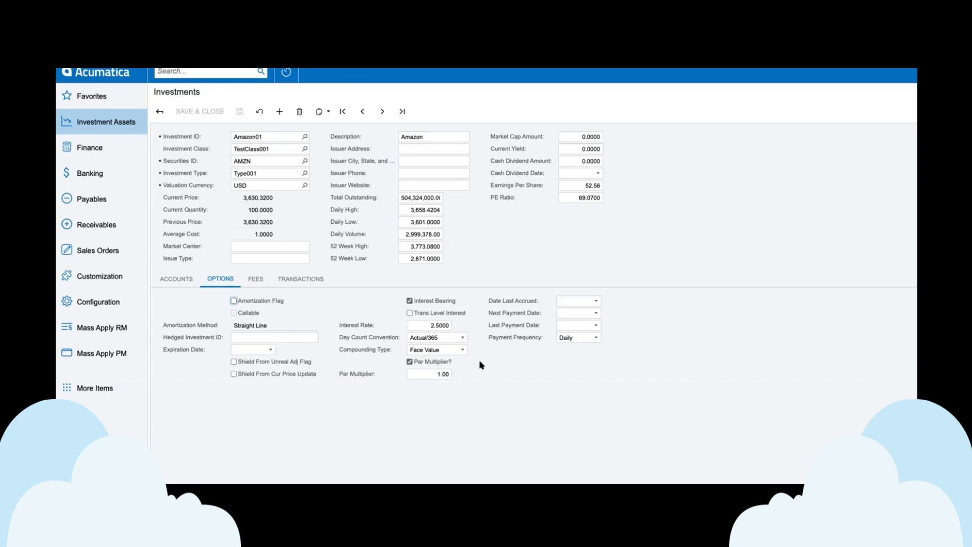
left_click(462, 339)
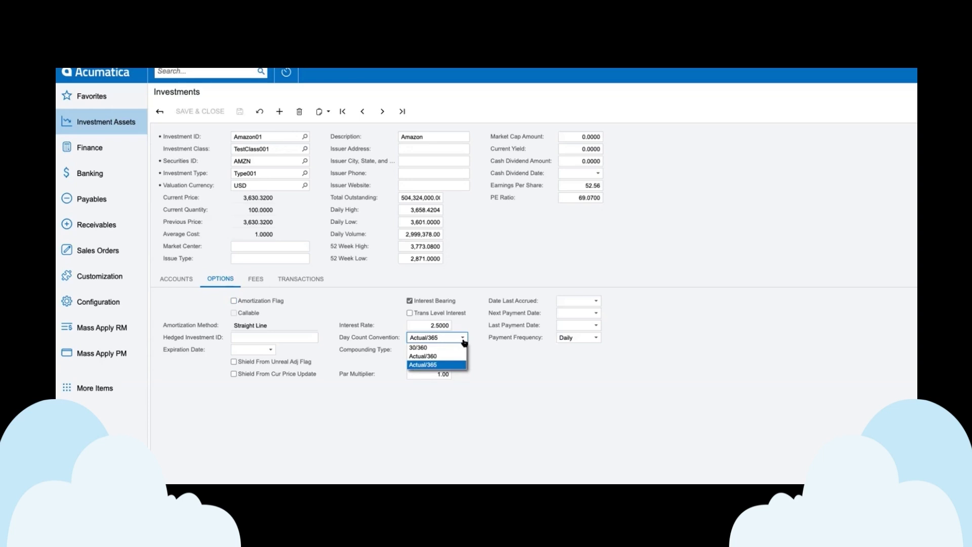
left_click(463, 341)
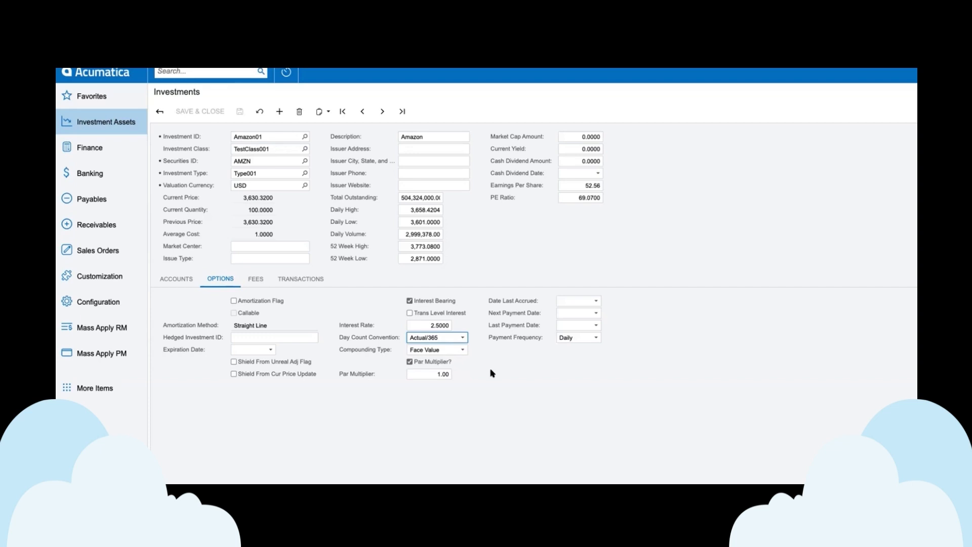
left_click(463, 351)
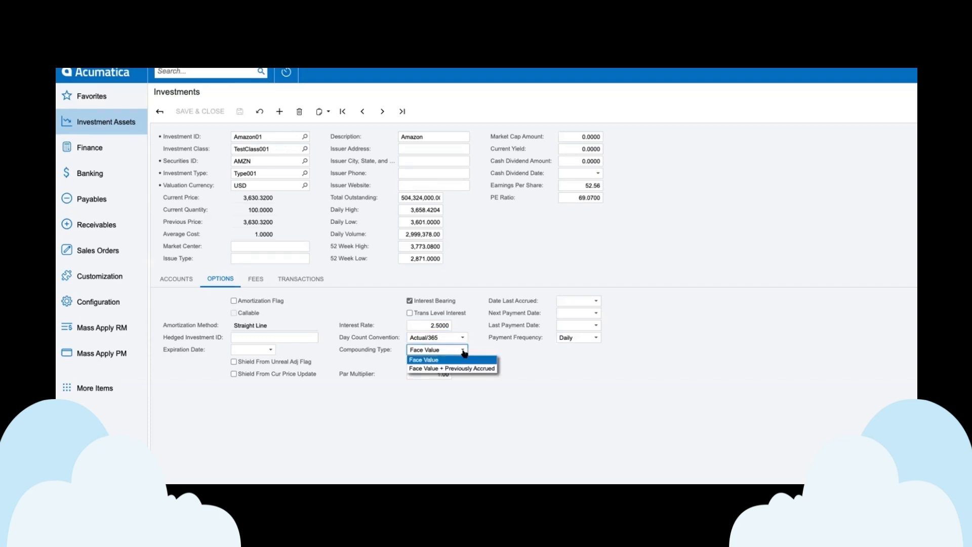
left_click(463, 351)
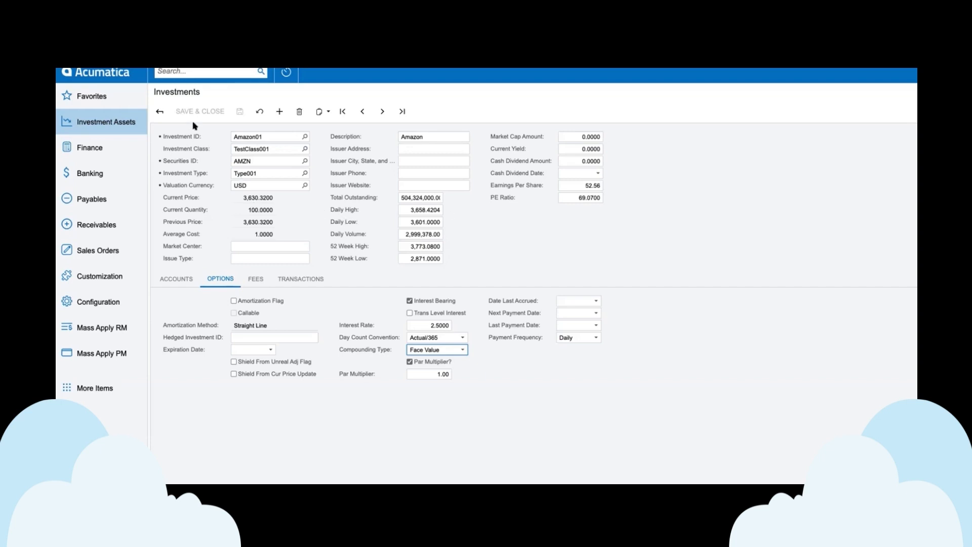
Step: Open the Test Trading Account 001 record from the Trading Accounts list
left_click(133, 123)
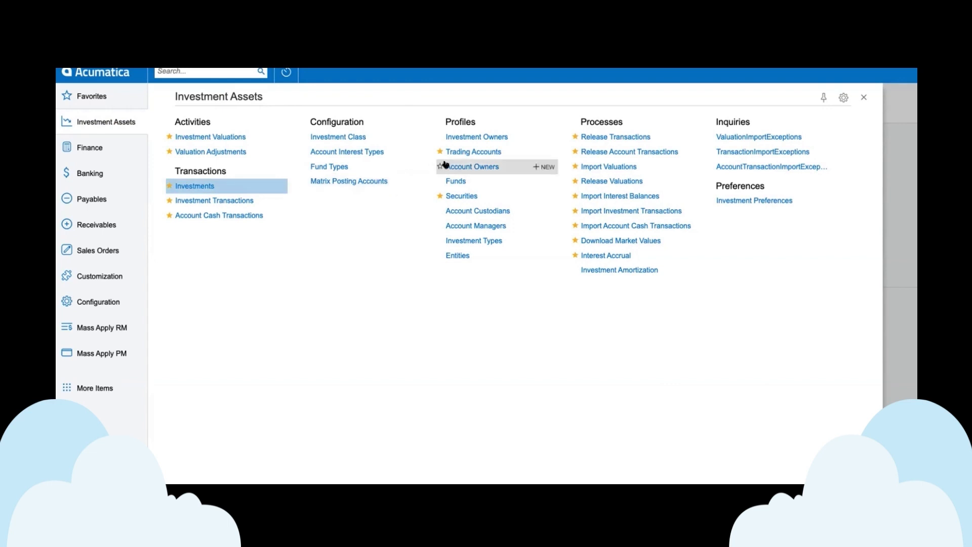
left_click(480, 155)
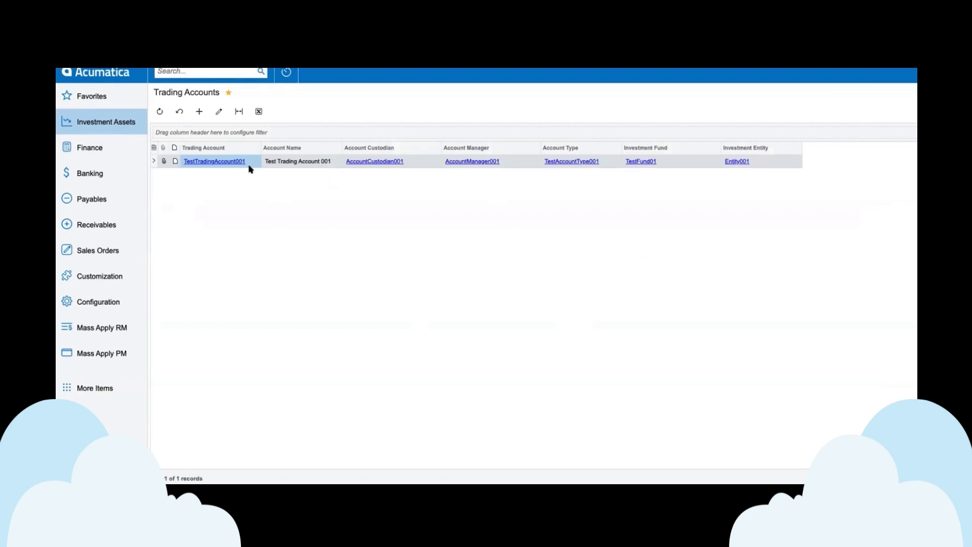
double_click(281, 162)
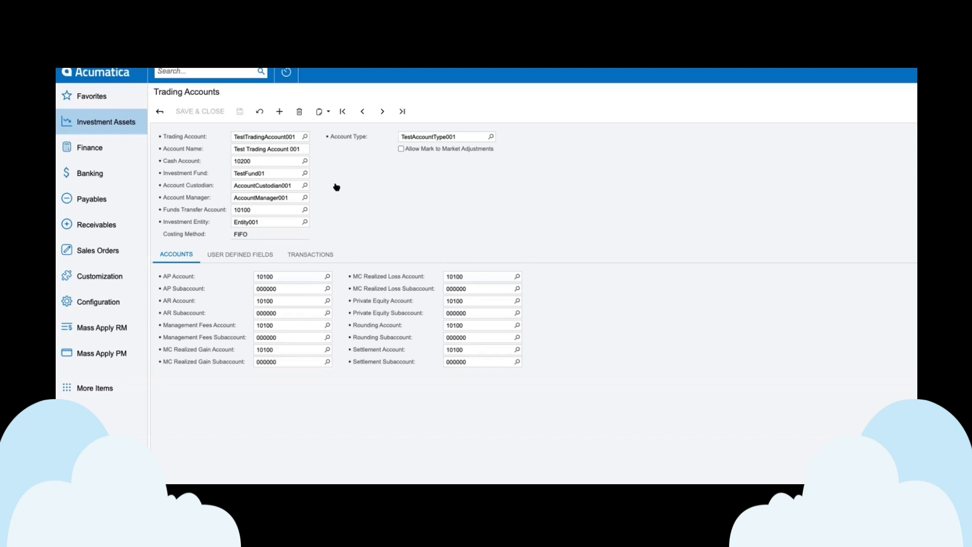
Step: Examine the trading account's fund, custodian, manager, funds transfer account, posting accounts and user-defined fields
left_click(270, 175)
left_click(347, 181)
left_click(284, 186)
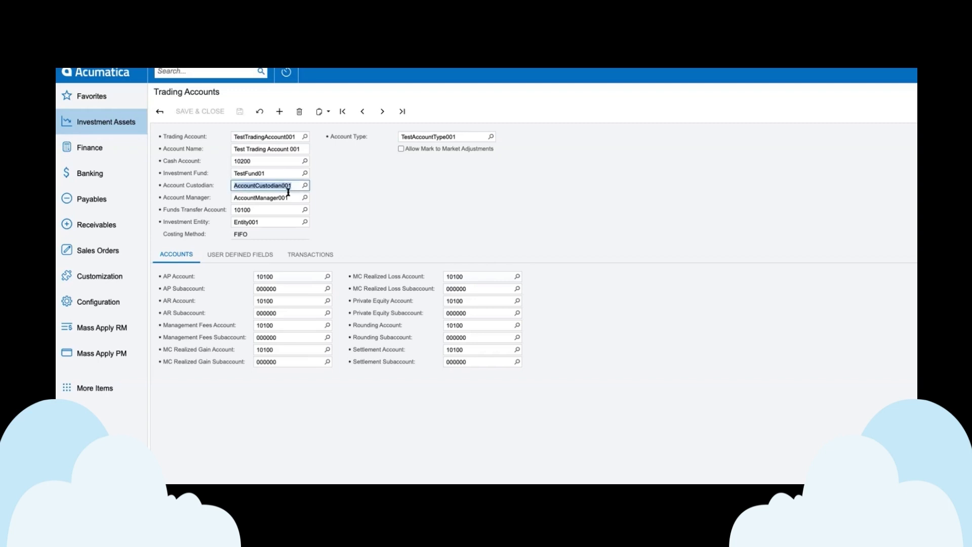
left_click(286, 198)
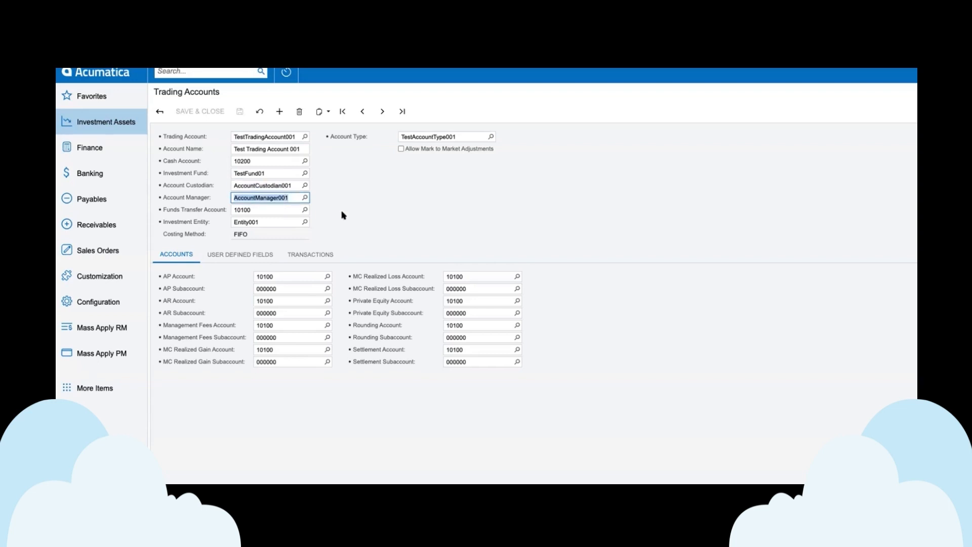
left_click(294, 210)
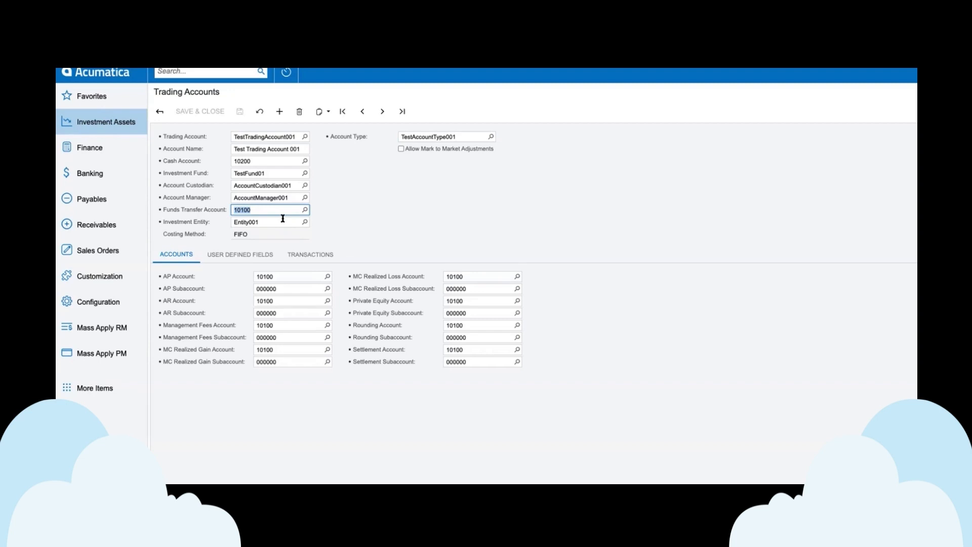
left_click(357, 224)
left_click(273, 328)
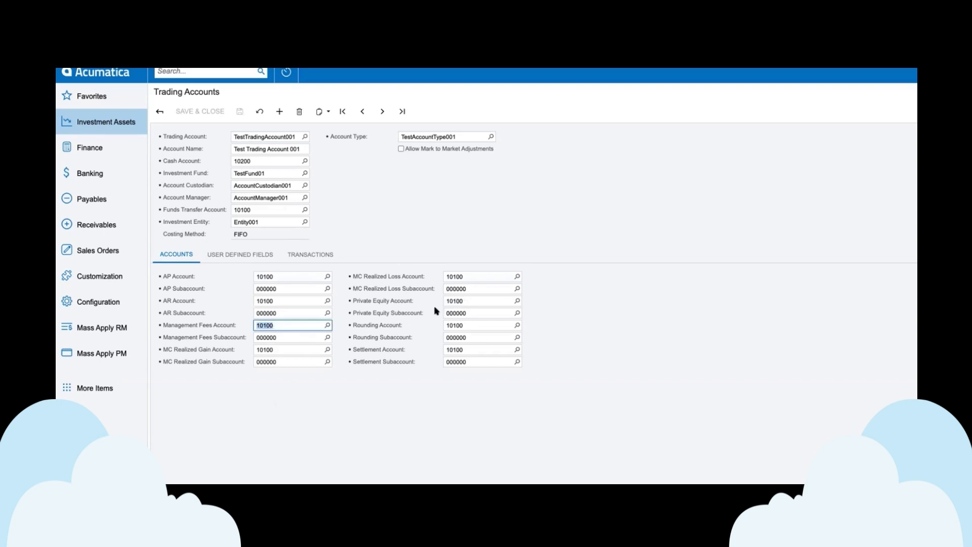
left_click(253, 260)
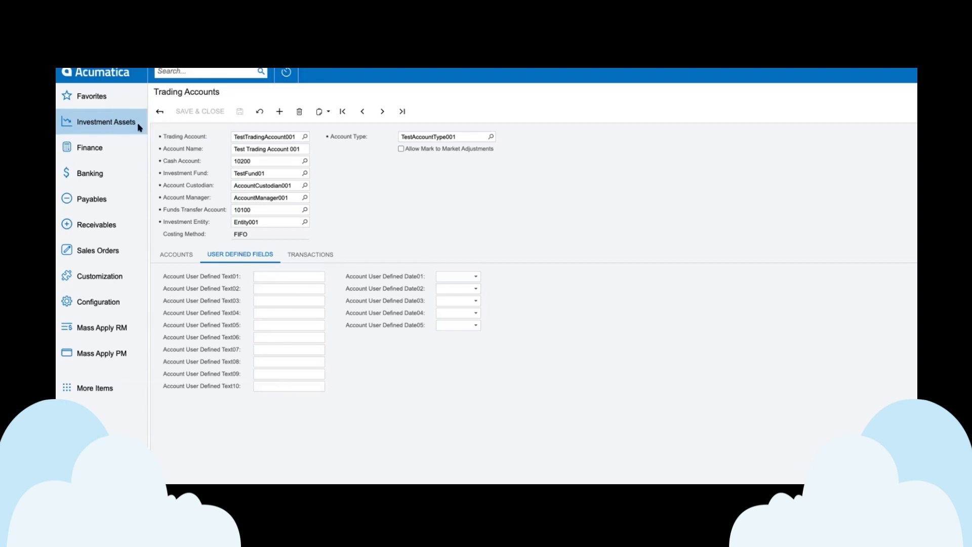
Step: Open the Investment Transactions list and check its Current Holdings view before returning to all records
left_click(110, 126)
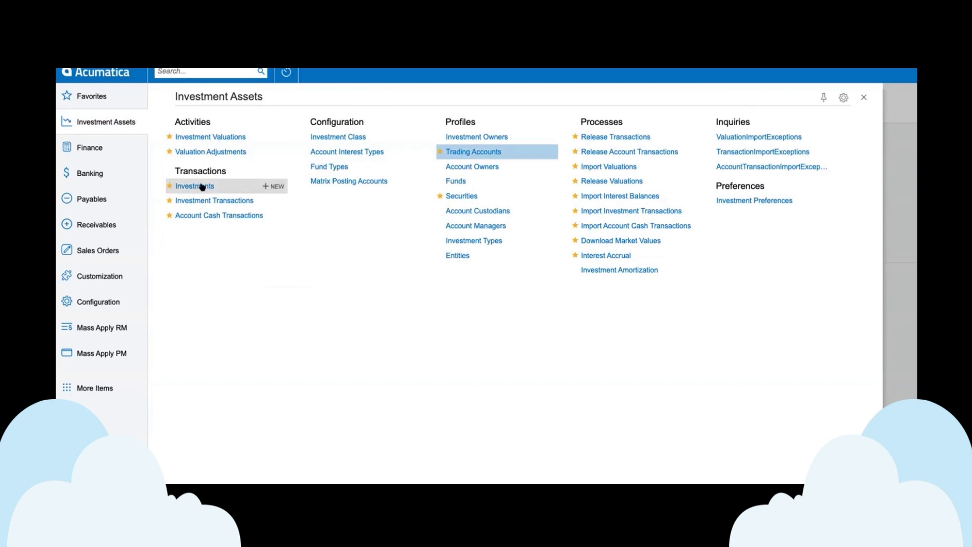
left_click(220, 202)
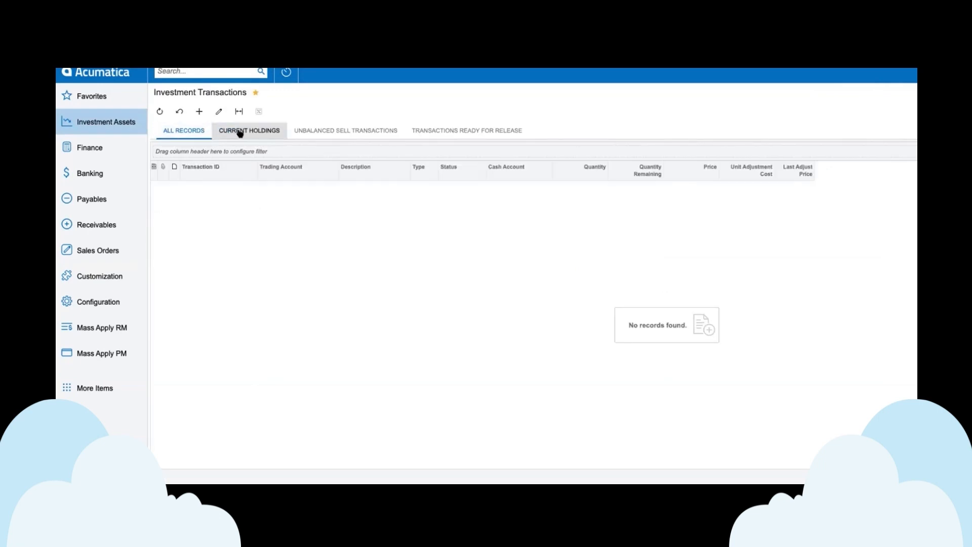
left_click(240, 132)
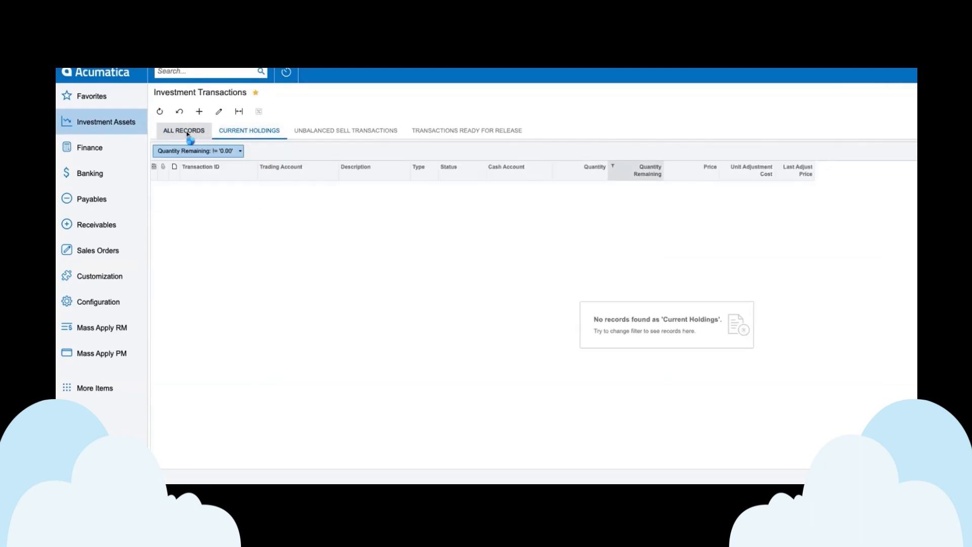
left_click(187, 133)
Step: Create a new investment transaction for Amazon01 using the trading account Test Trading Account 001
left_click(199, 113)
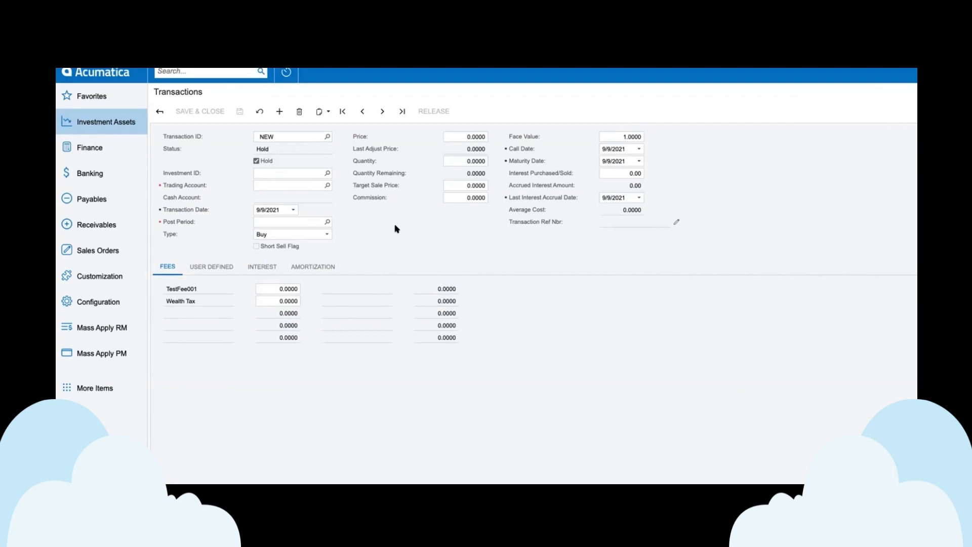
left_click(312, 173)
left_click(328, 173)
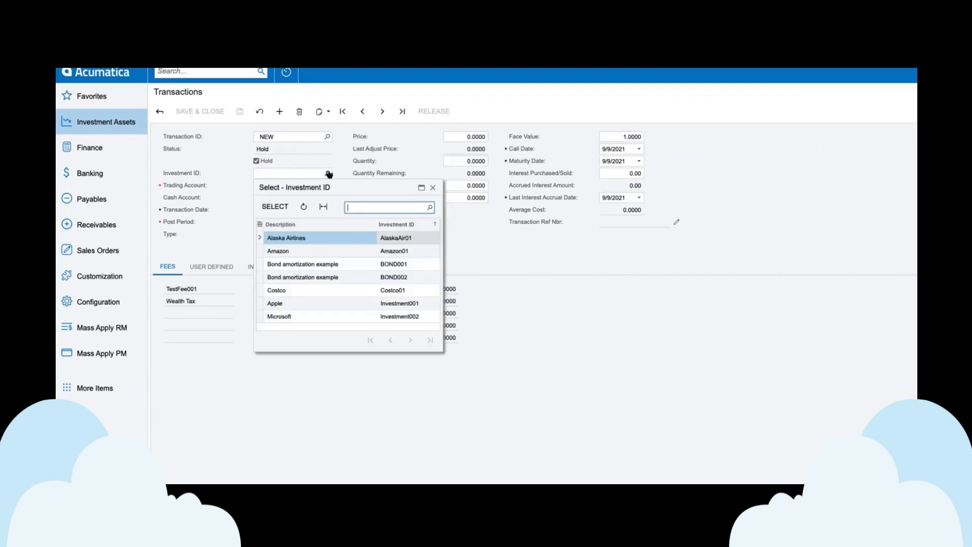
double_click(304, 252)
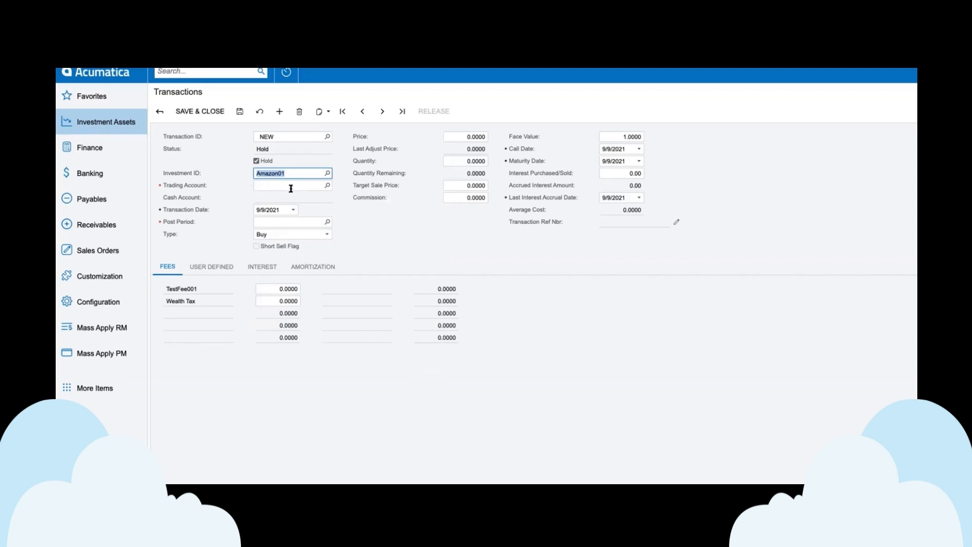
left_click(327, 185)
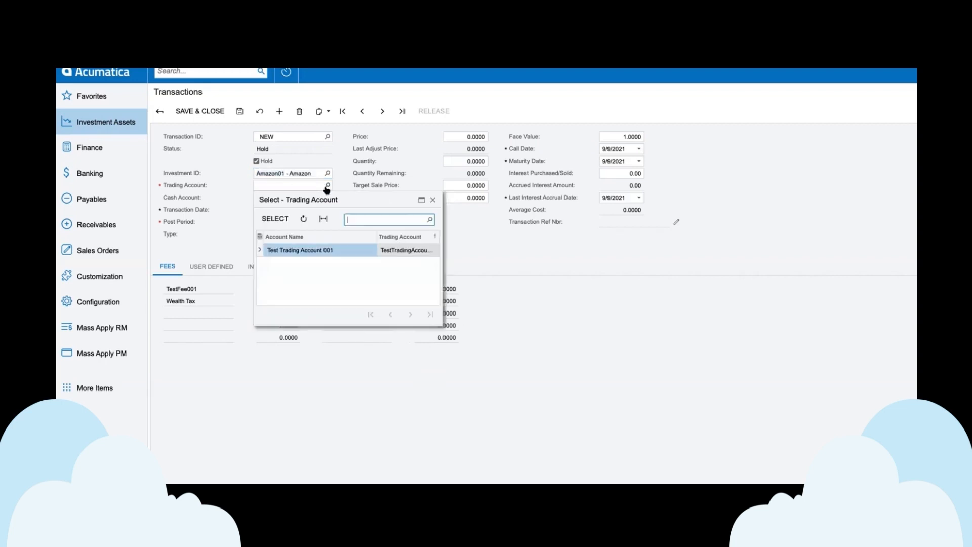
double_click(302, 251)
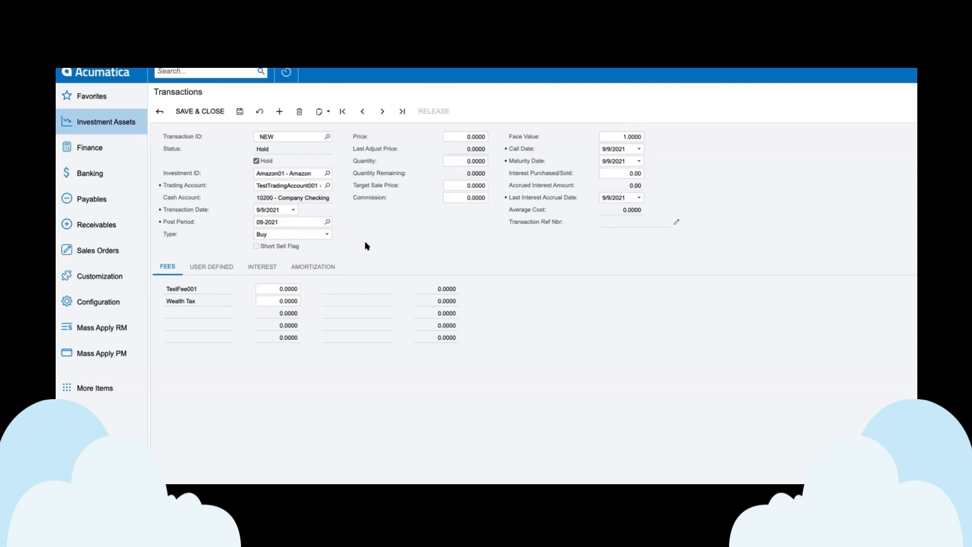
Step: Keep the transaction type as Buy and set the price to 3000 and the quantity to 100000
left_click(321, 236)
left_click(321, 237)
left_click(458, 138)
type("3000")
key("Tab")
type("100000")
key("Tab")
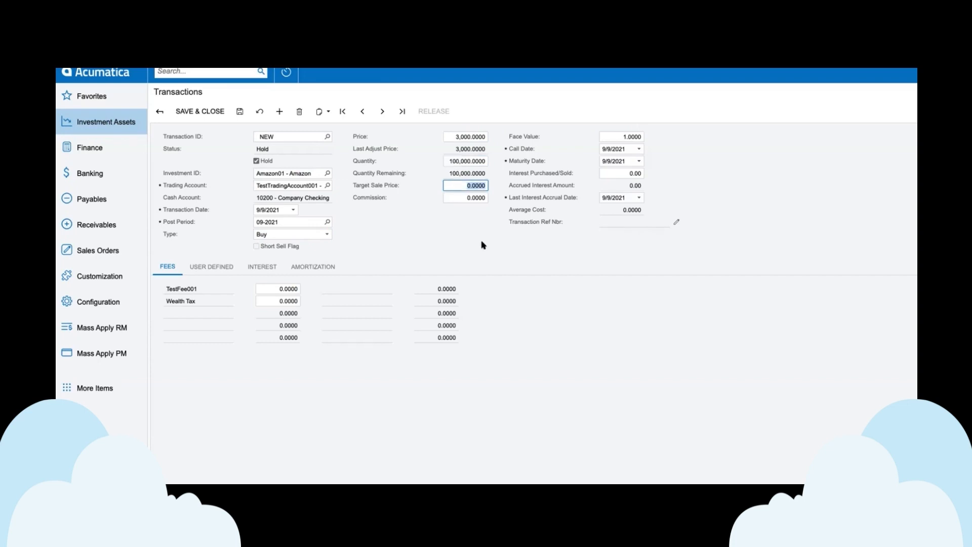
Step: Set the transaction's target sale price to 4000 and its commission to 500
type("4000")
key("Tab")
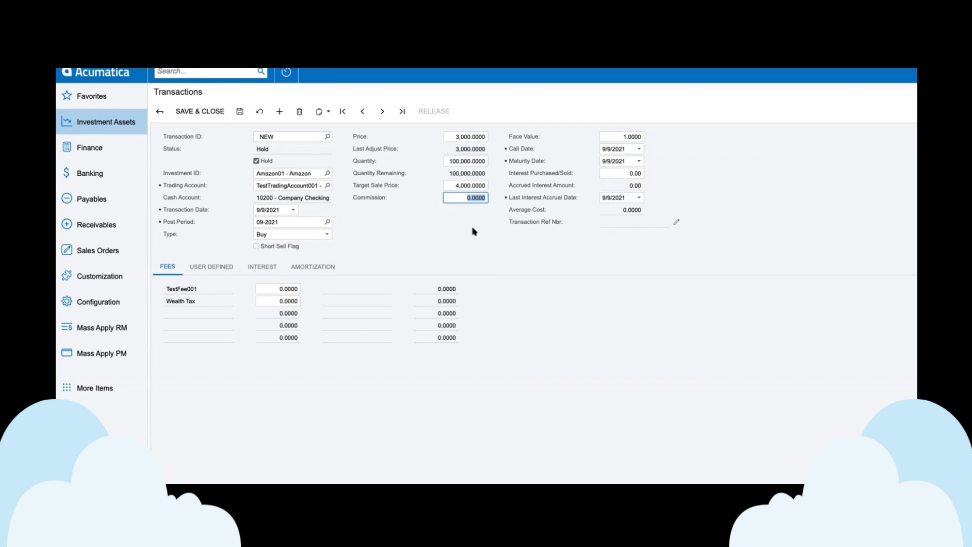
type("500")
key("Tab")
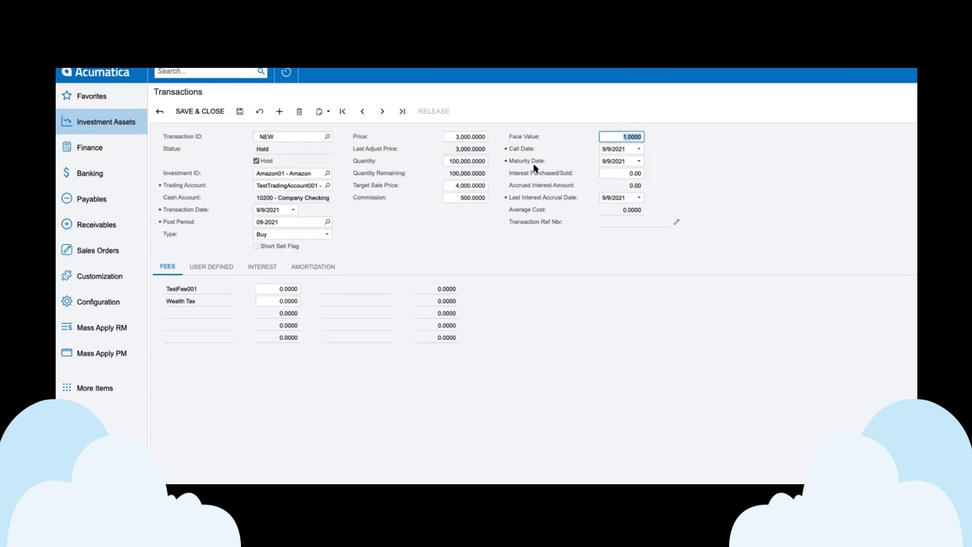
Step: Review the new transaction's interest purchased field, fee lines, user-defined fields, interest settings and amortization details
left_click(622, 171)
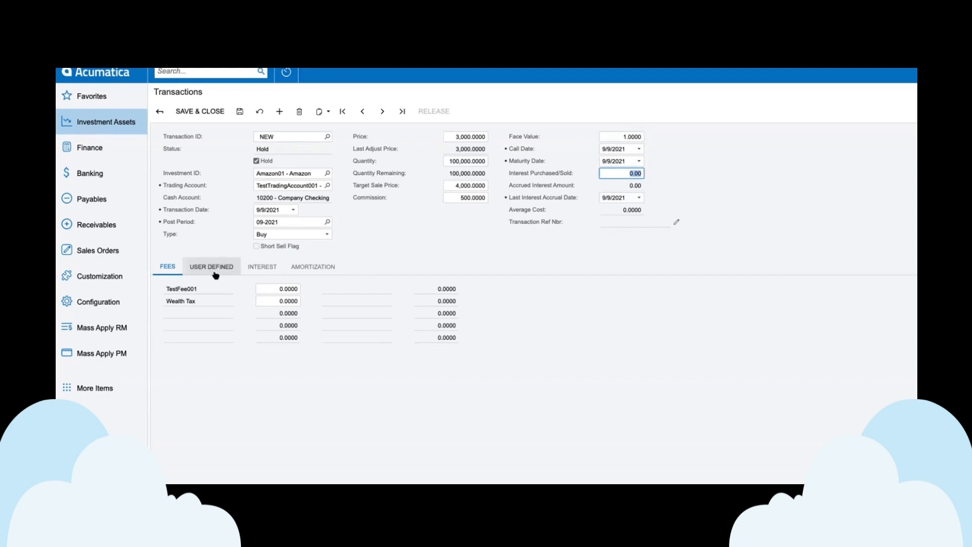
left_click(277, 292)
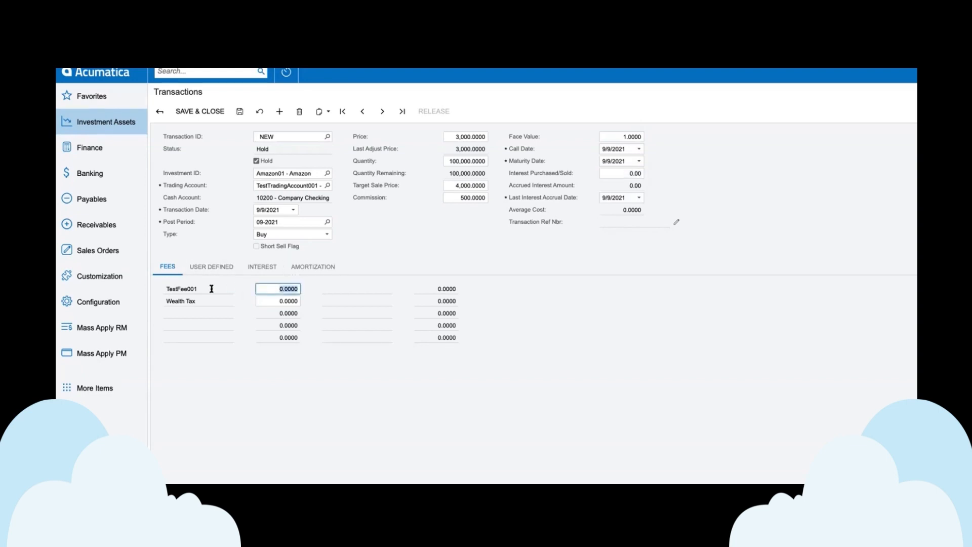
left_click(344, 292)
double_click(199, 291)
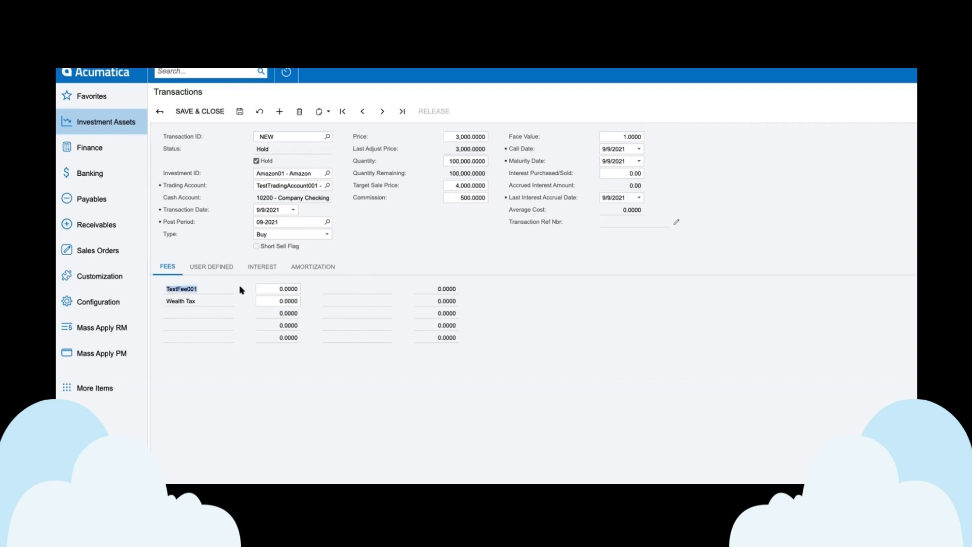
double_click(208, 301)
left_click(221, 274)
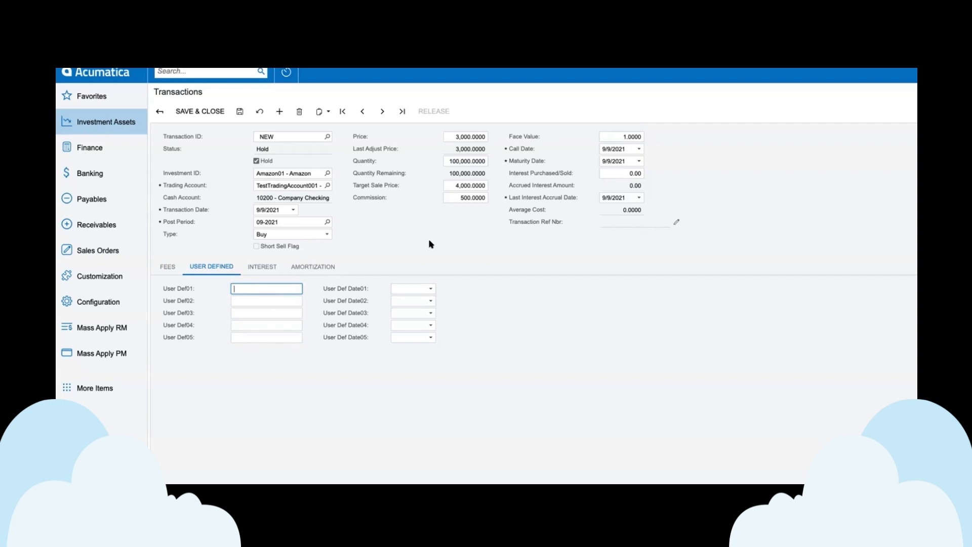
left_click(257, 270)
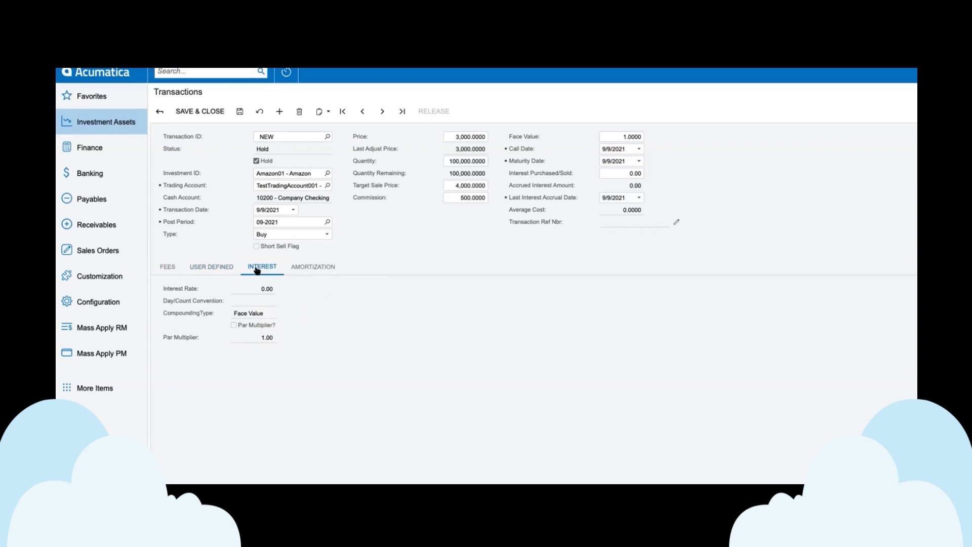
left_click(334, 268)
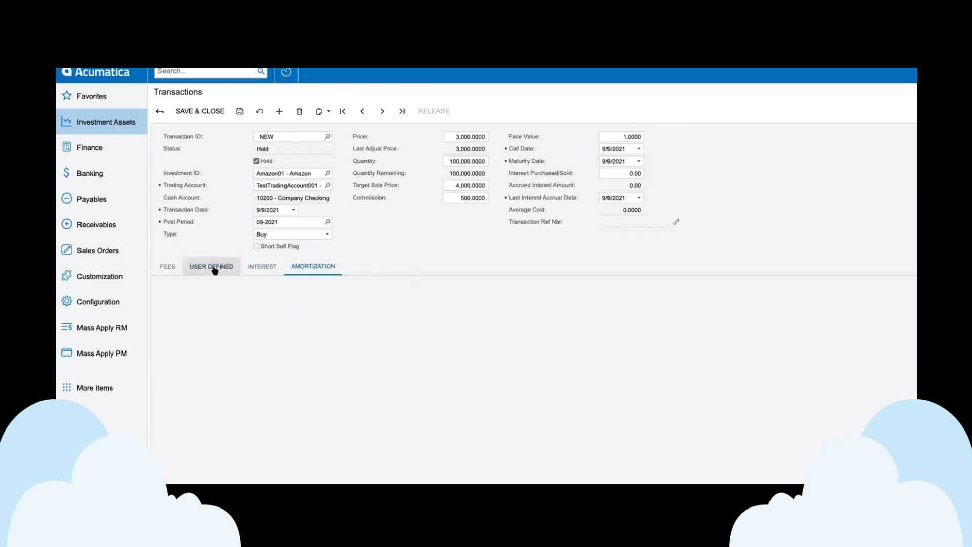
Step: Check the fee lines, save the new Amazon01 transaction, take it off hold, and save it again
left_click(171, 268)
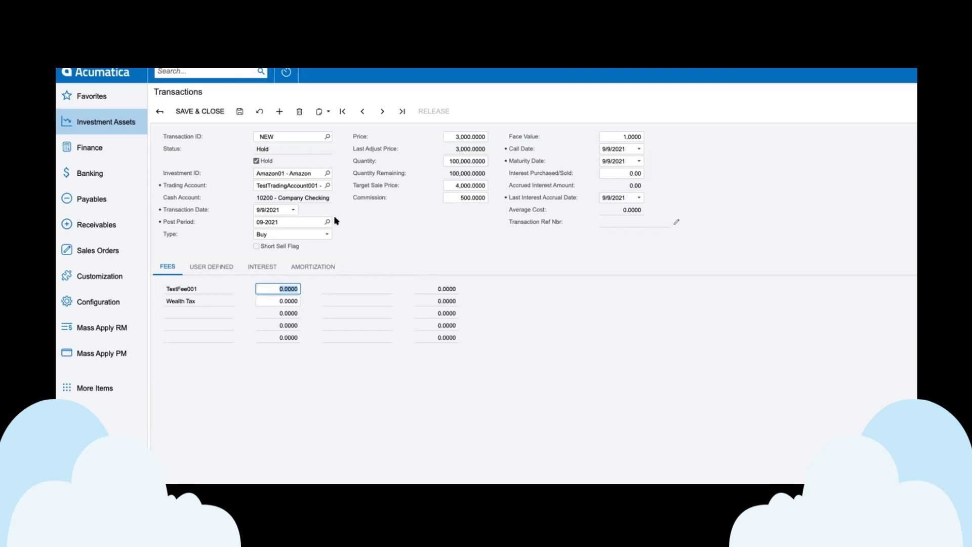
left_click(240, 111)
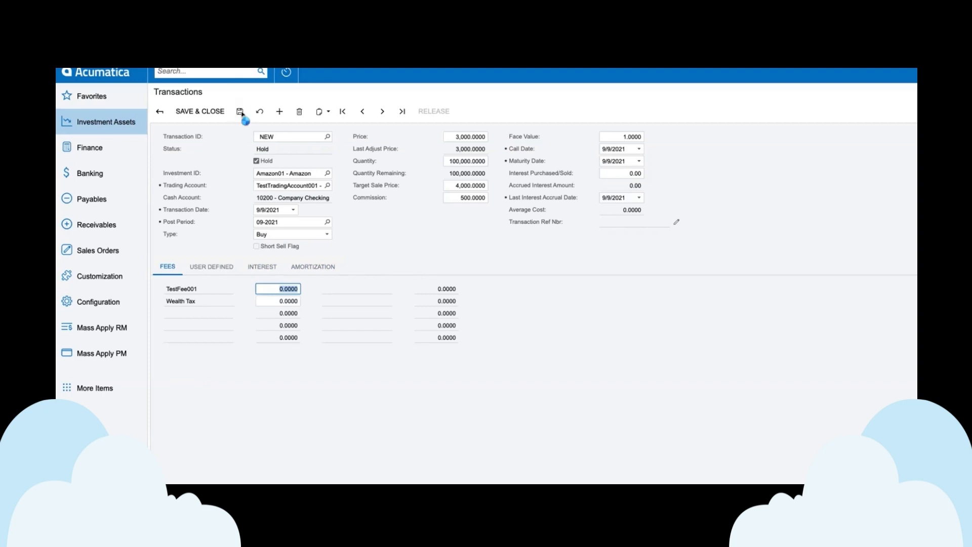
left_click(256, 162)
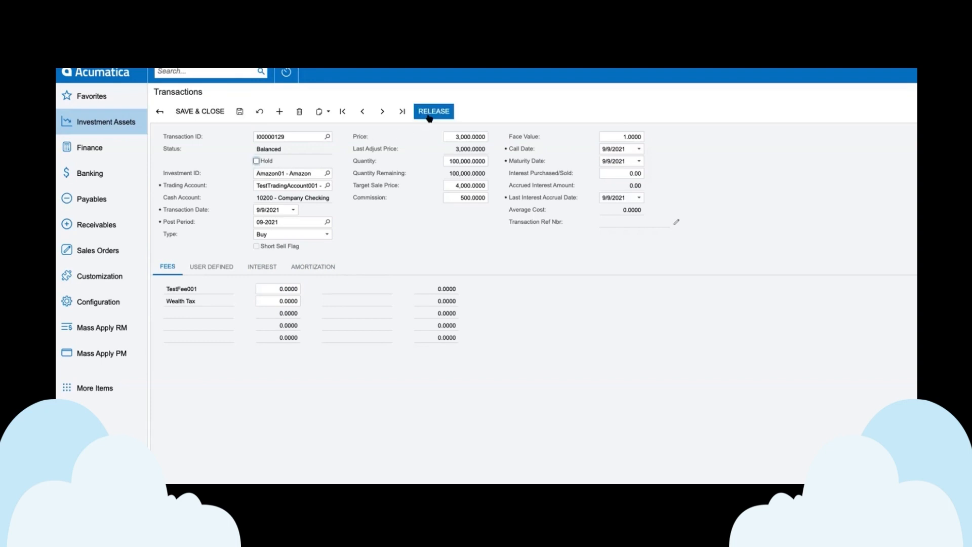
left_click(240, 114)
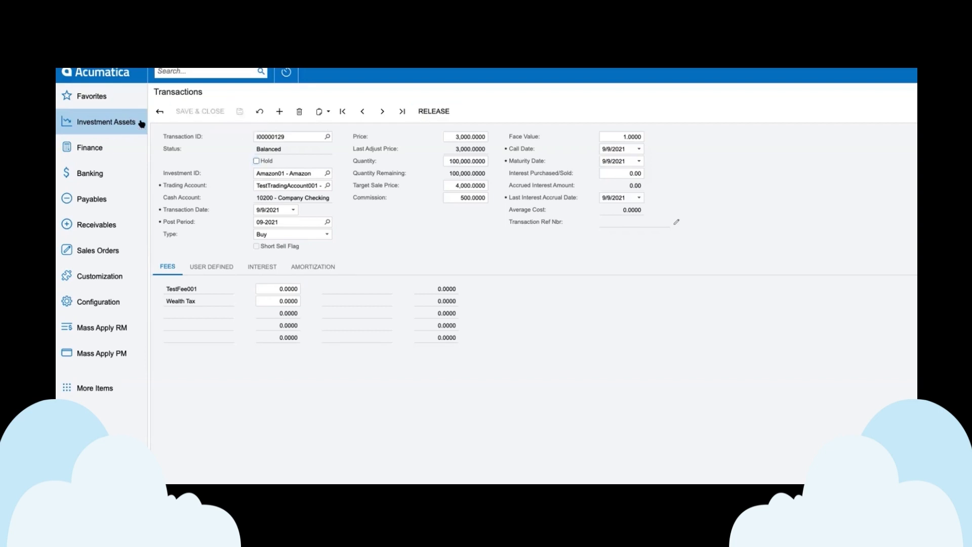
Step: Open the Release Transactions process in Investment Assets to view the transactions awaiting release
left_click(140, 123)
left_click(615, 136)
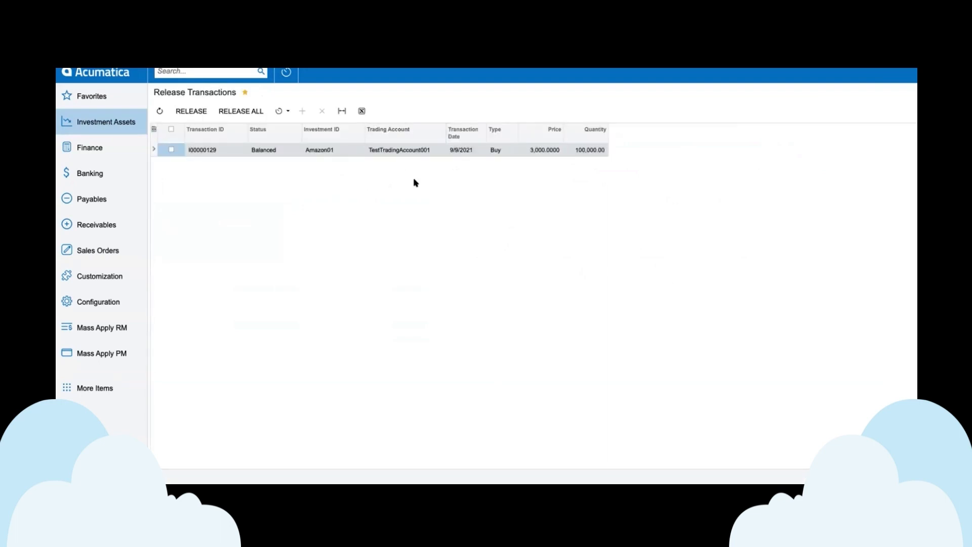
Step: Open Import Investment Transactions in Investment Assets and bring up the file upload for loading records from a file
left_click(120, 124)
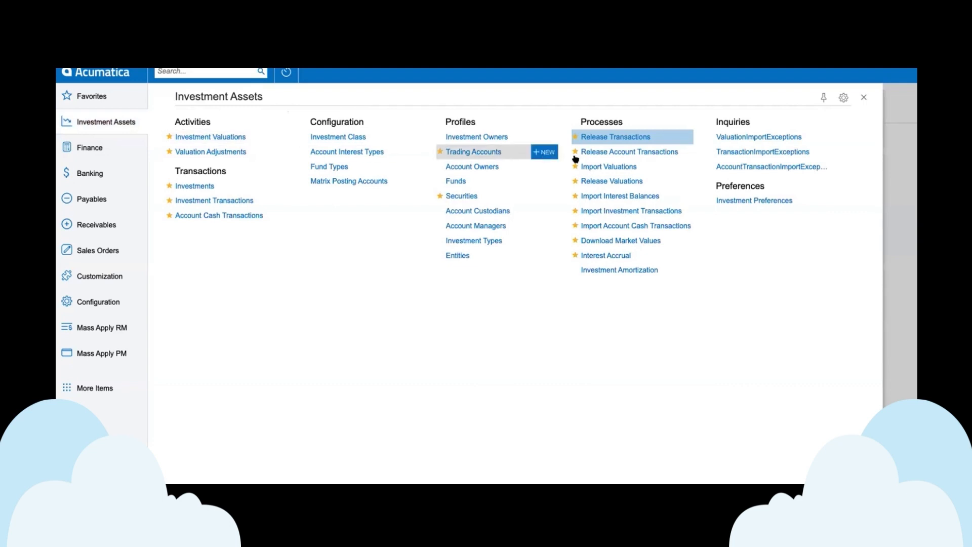
left_click(636, 211)
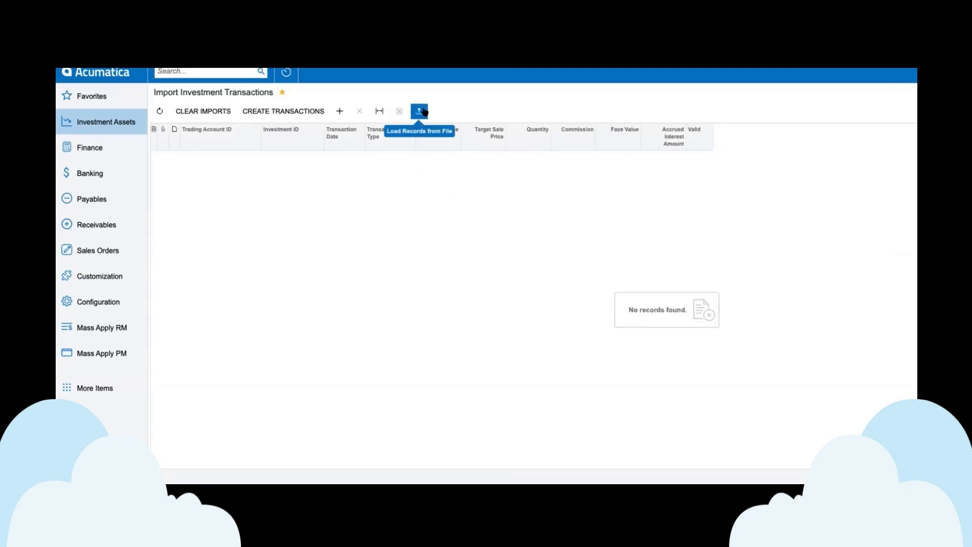
left_click(420, 111)
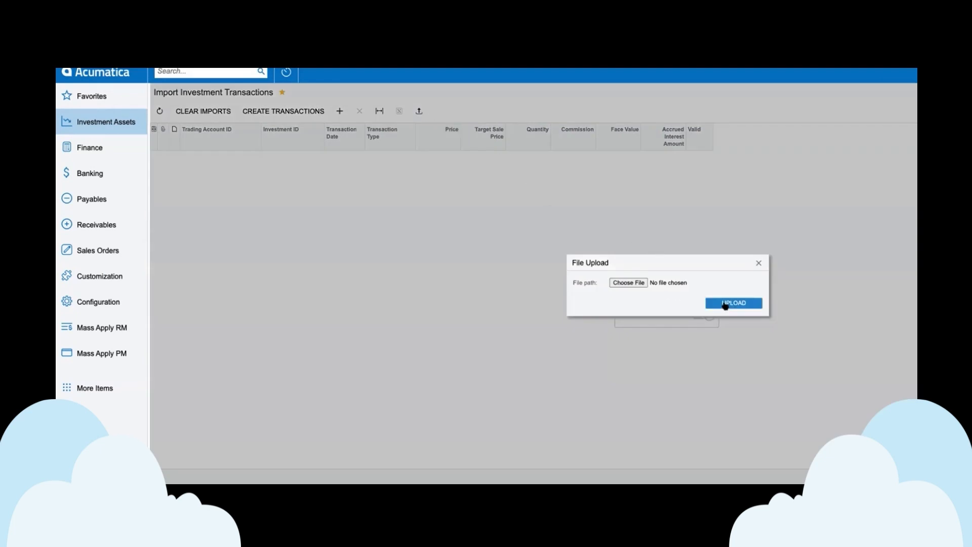
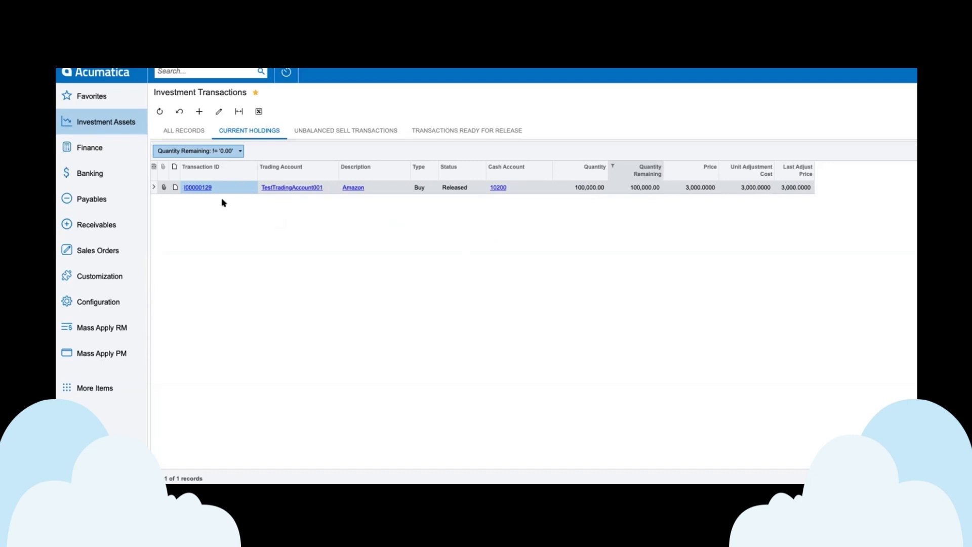
Step: Create a new Account Cash Transaction in Investment Assets for Test Trading Account 001 and investment Amazon01
left_click(119, 124)
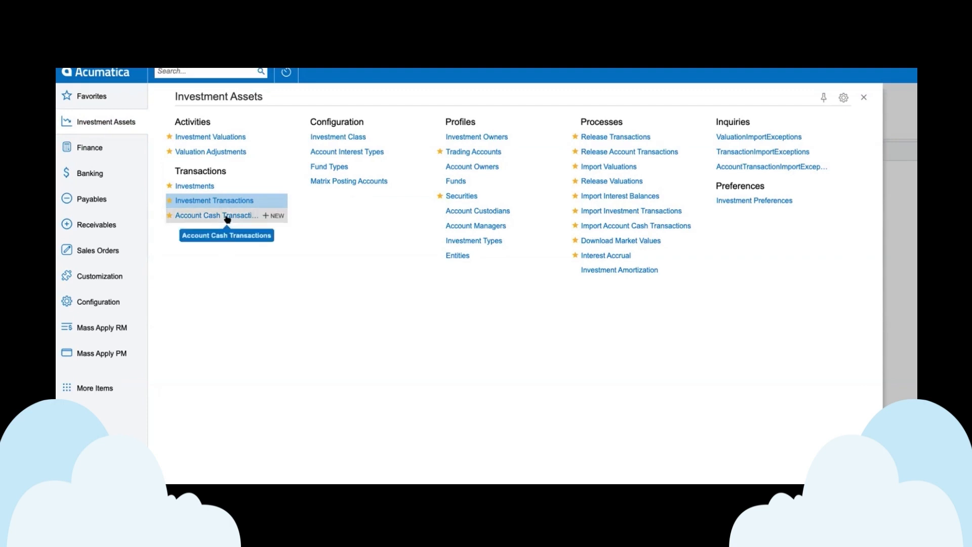
left_click(229, 216)
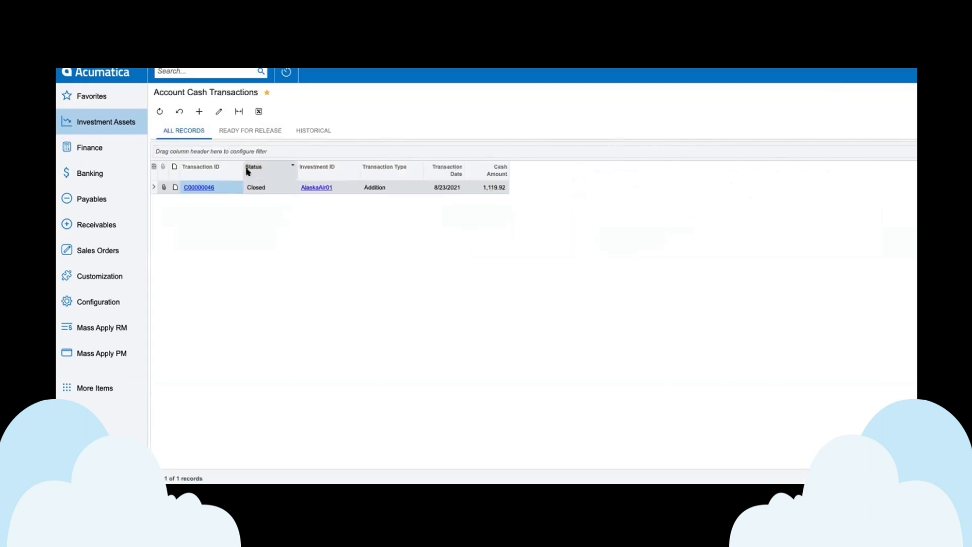
left_click(199, 112)
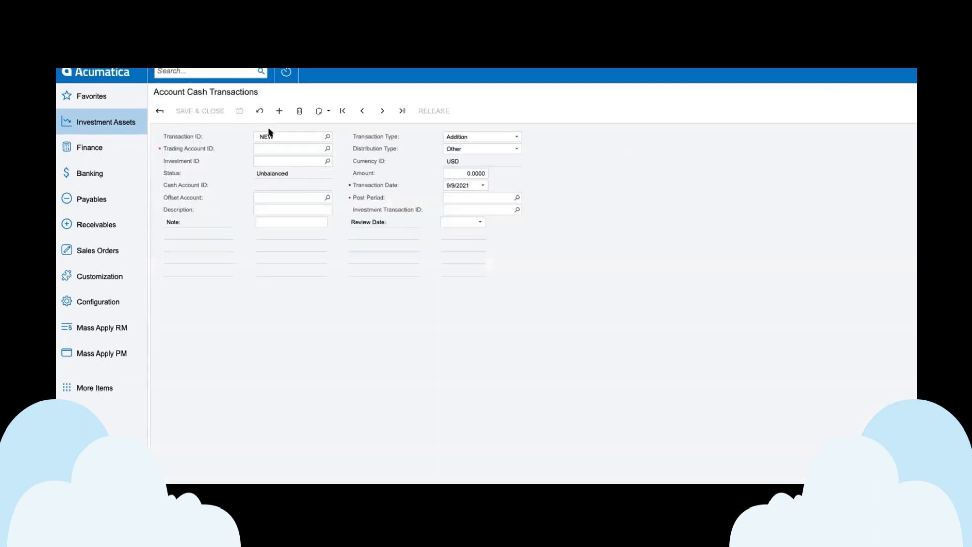
left_click(328, 149)
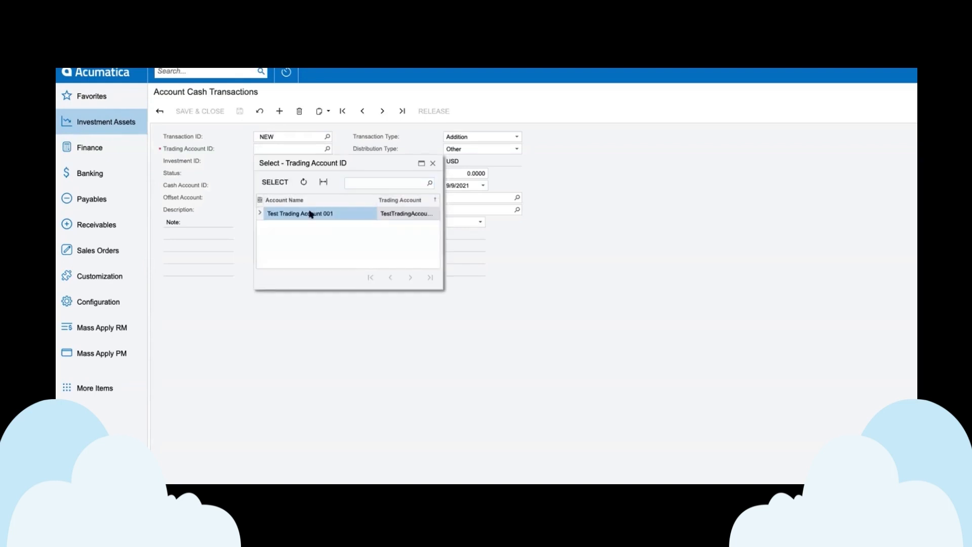
double_click(310, 213)
left_click(328, 161)
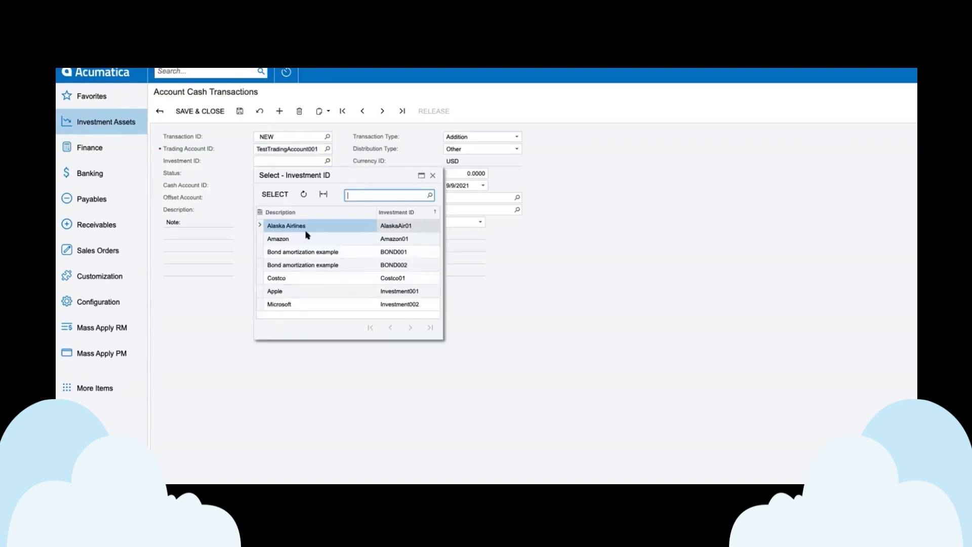
left_click(294, 243)
double_click(295, 242)
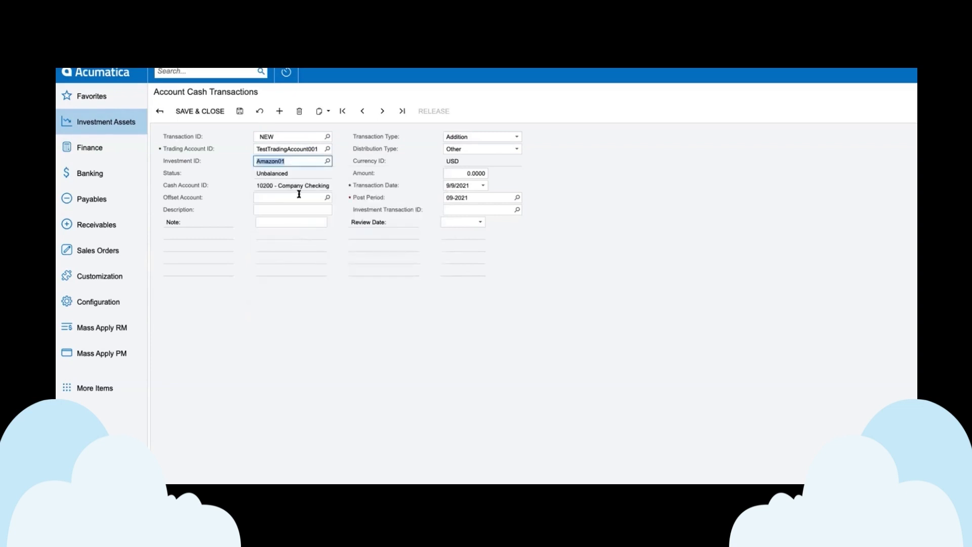
Step: Set the cash transaction's distribution type to Dividend and its amount to 500
left_click(463, 150)
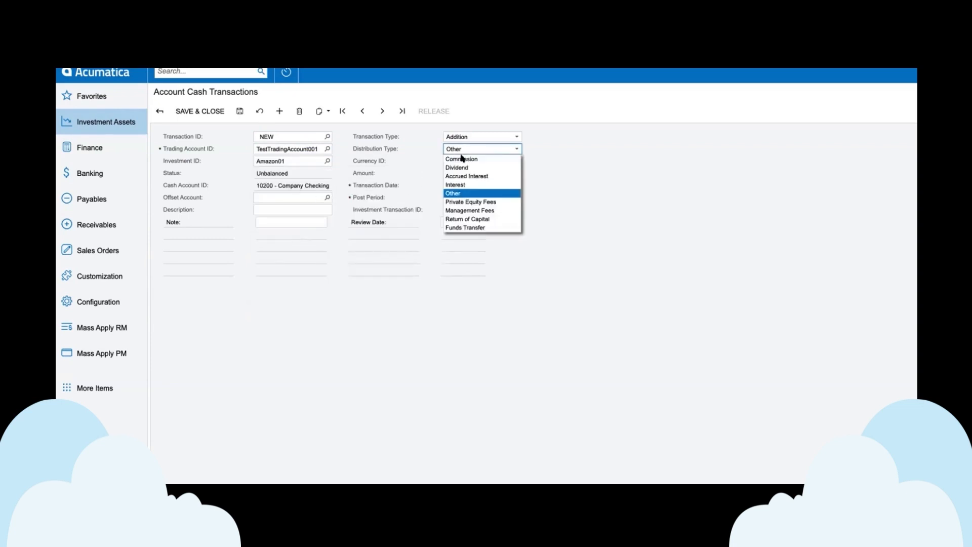
left_click(461, 168)
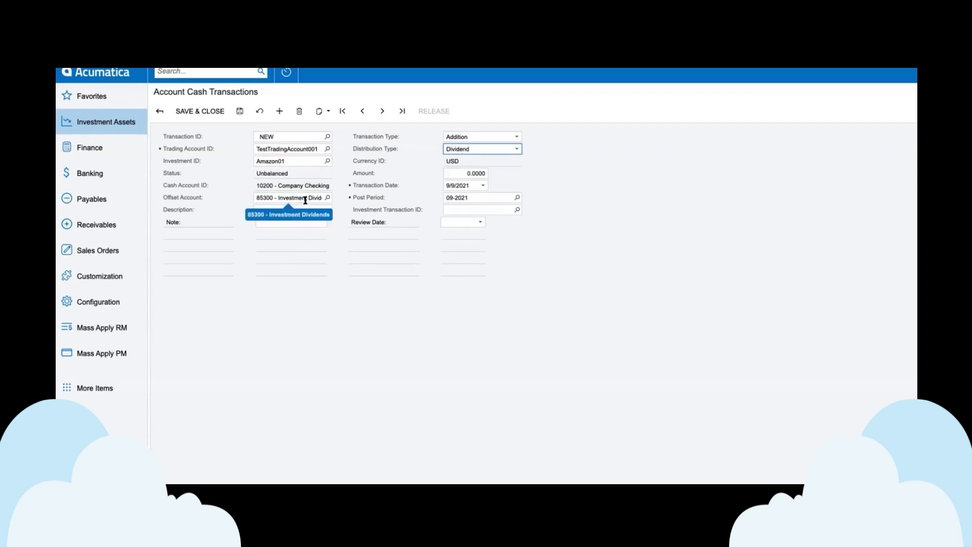
left_click(459, 174)
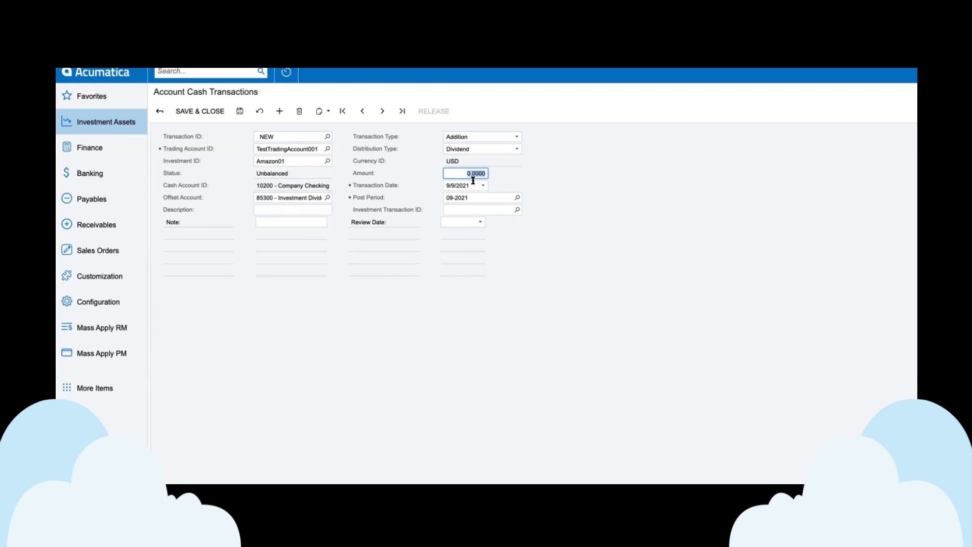
type("50")
key("Tab")
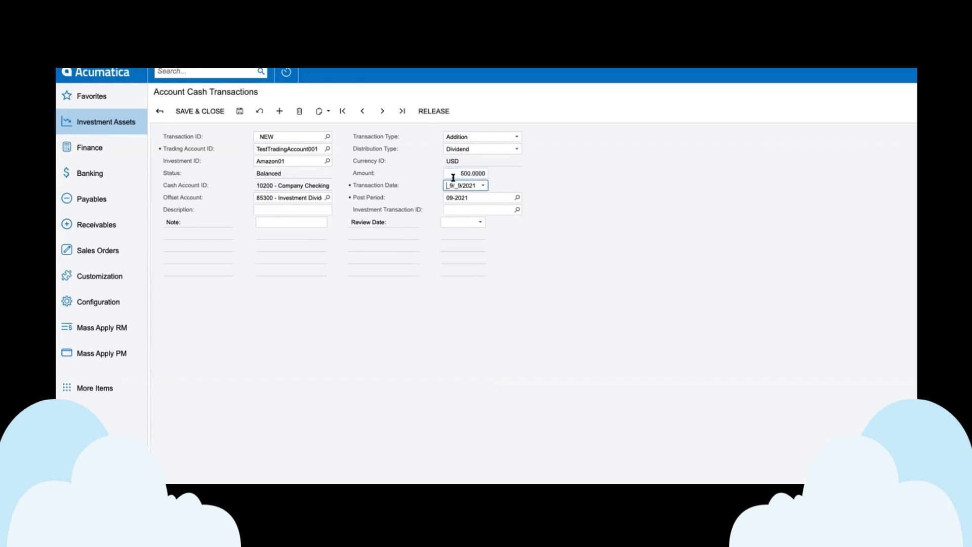
Step: Link the dividend to the Amazon01 Buy investment transaction dated 9/9/2021 and save the cash transaction
left_click(486, 208)
left_click(517, 210)
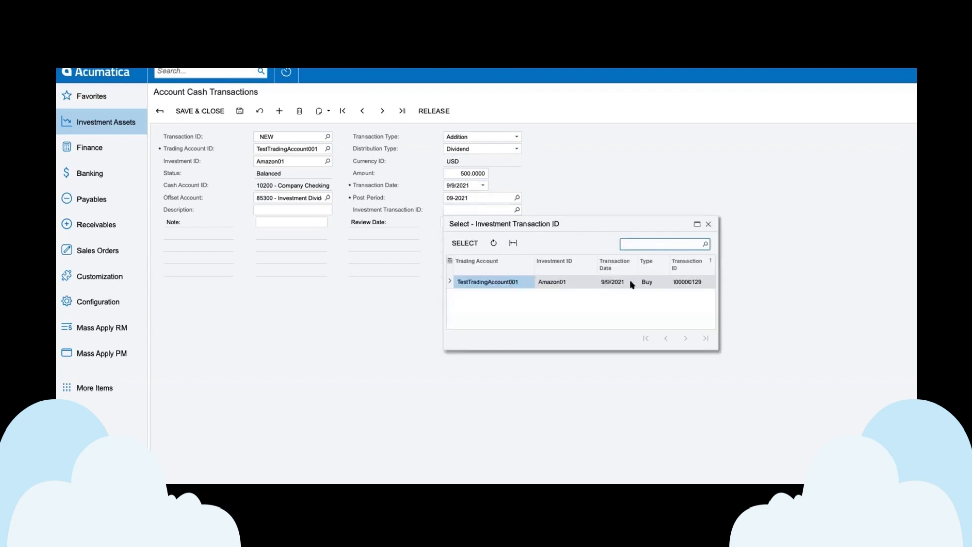
double_click(686, 281)
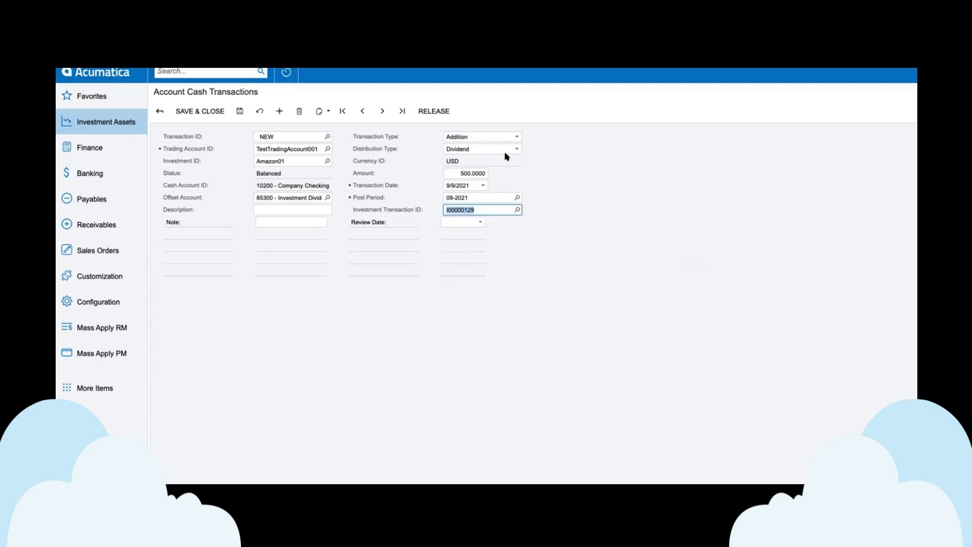
left_click(240, 111)
Step: Open Import Account Cash Transactions in Investment Assets to view the columns used for importing cash transactions
left_click(113, 123)
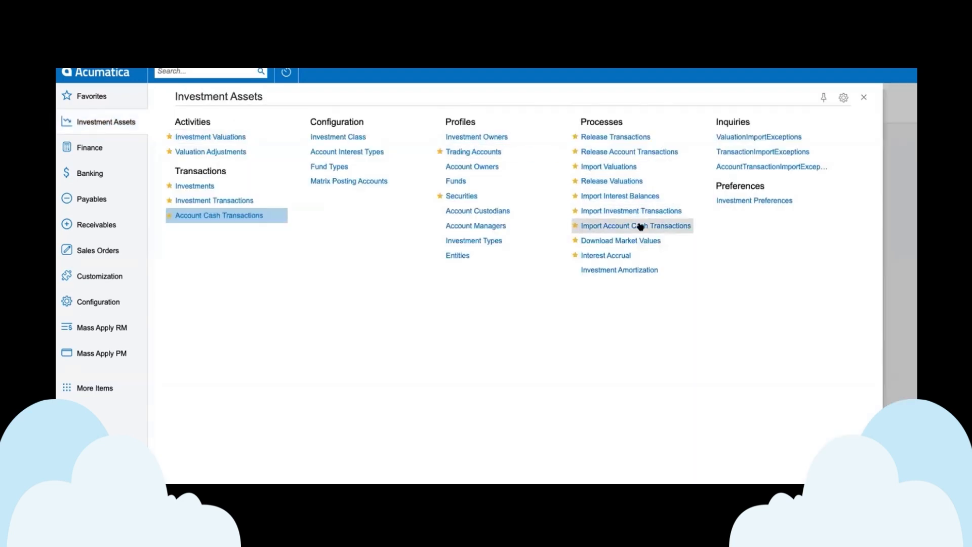
left_click(639, 226)
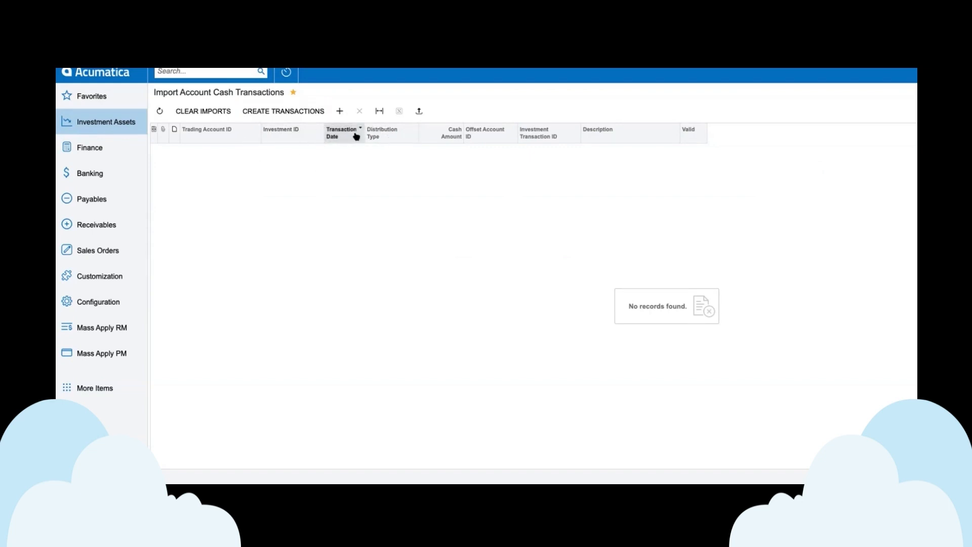
Step: Open Release Account Transactions in Investment Assets and release all pending account transactions
left_click(107, 123)
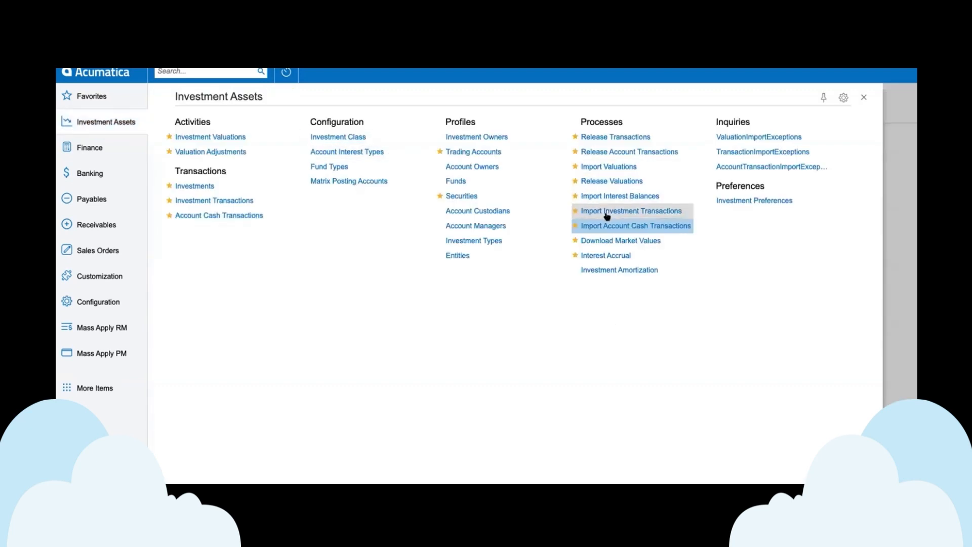
left_click(641, 153)
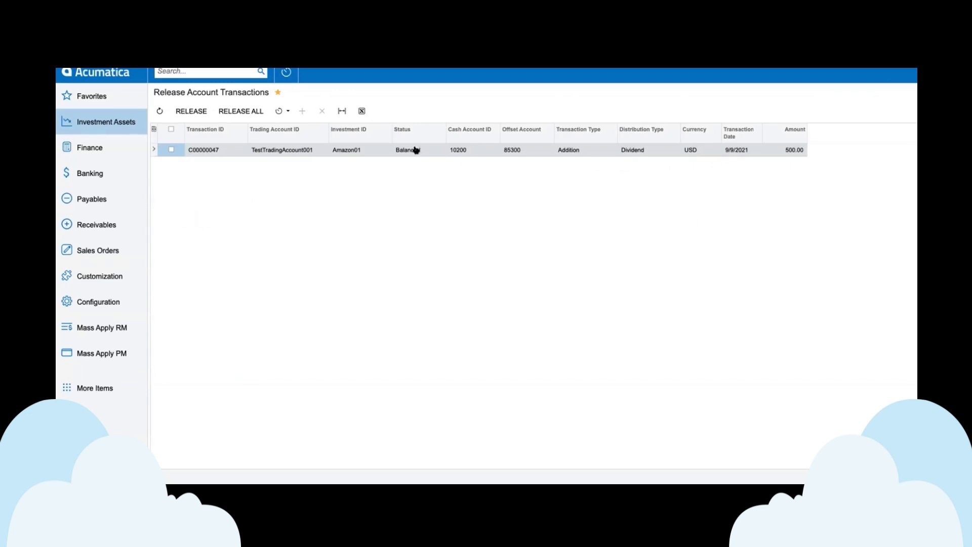
left_click(238, 113)
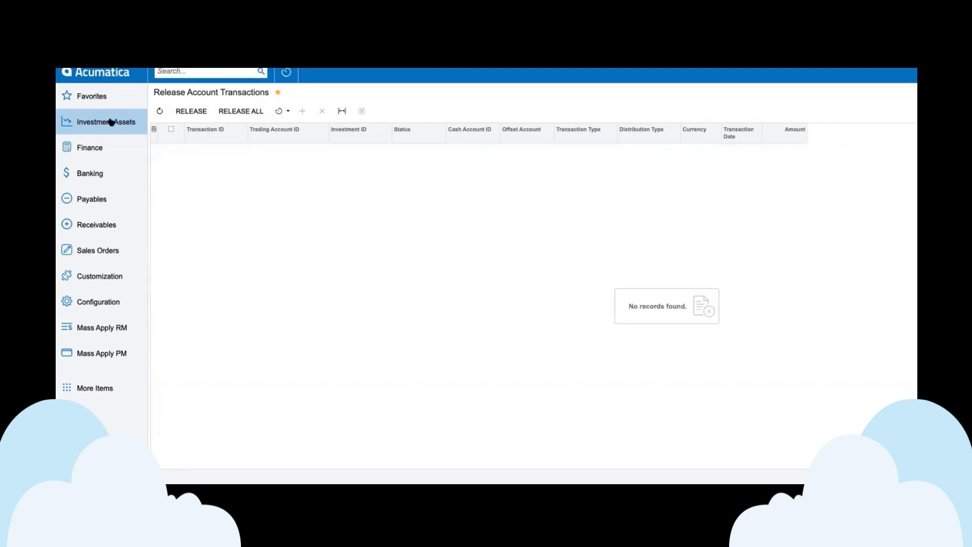
Step: Open Release Cash Transactions in Banking, sort the list by transaction number in descending order, and locate the AMZN Buy entry
left_click(111, 122)
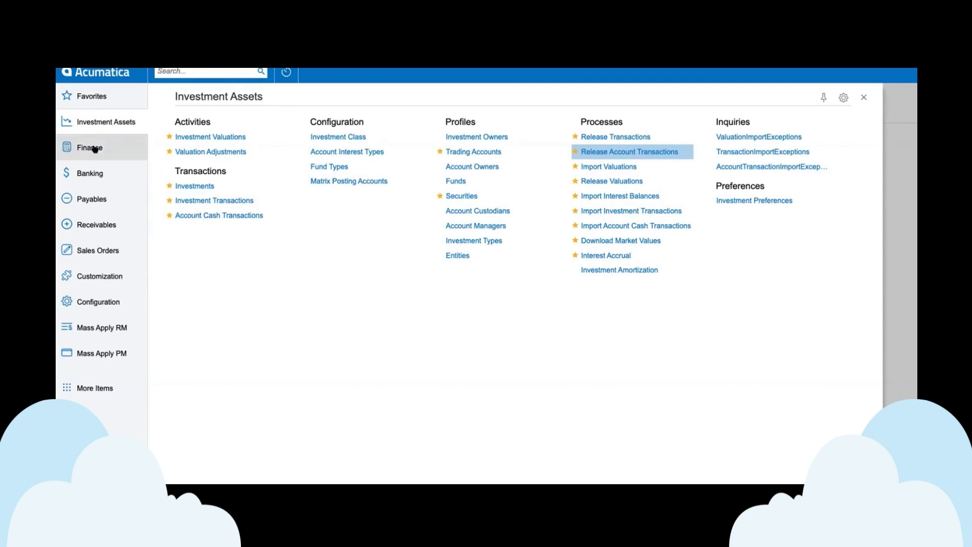
left_click(99, 173)
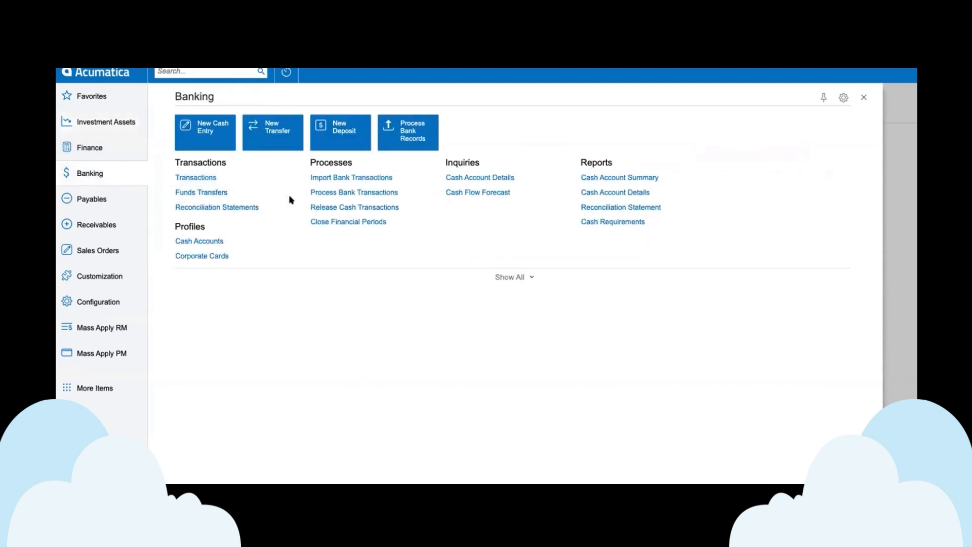
left_click(371, 208)
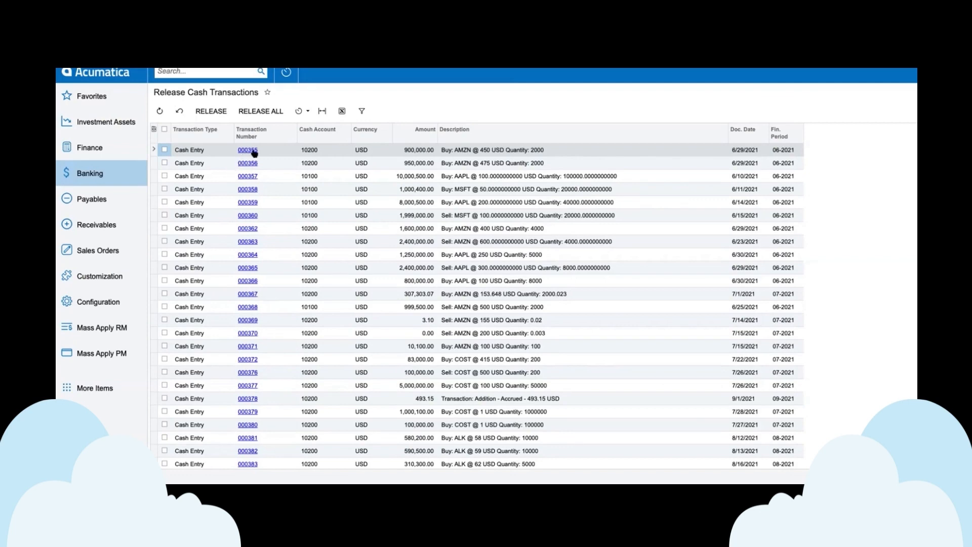
left_click(278, 134)
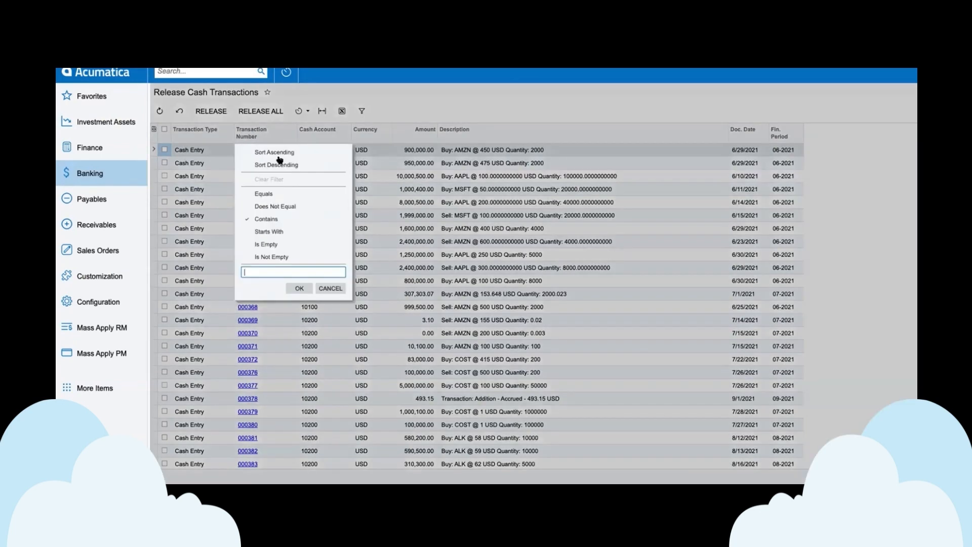
left_click(279, 167)
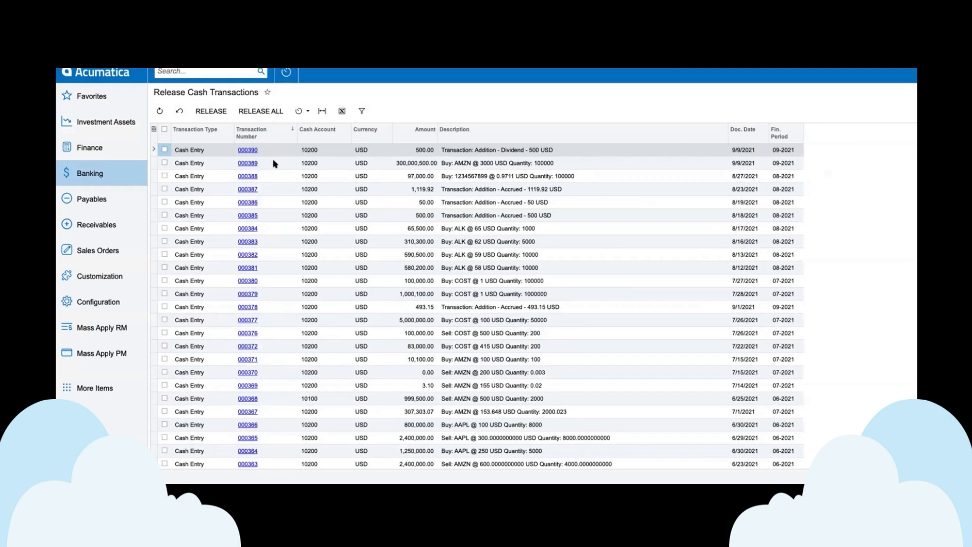
left_click(269, 164)
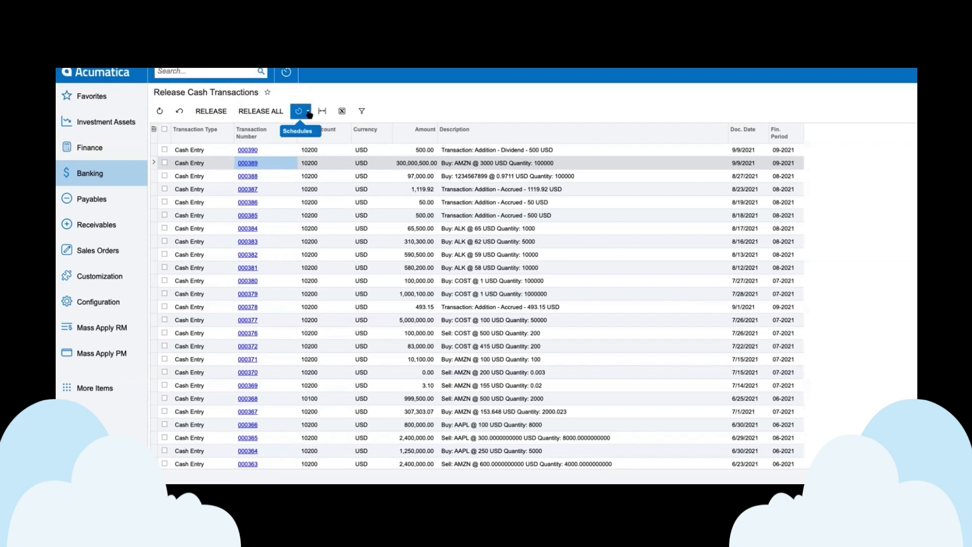
Step: Release the 500 USD dividend and the AMZN Buy cash entries dated 9/9/2021 and dismiss the processing summary
left_click(165, 149)
left_click(165, 163)
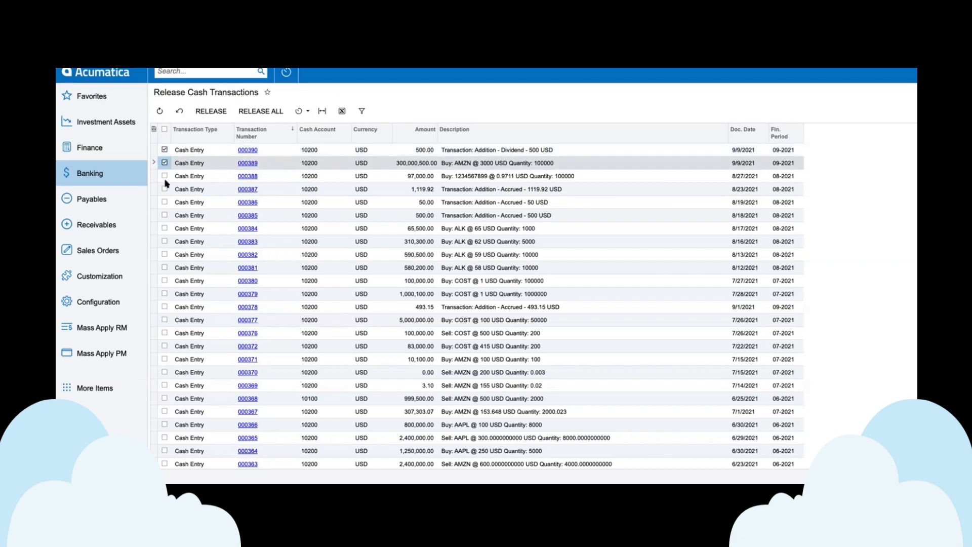
left_click(211, 112)
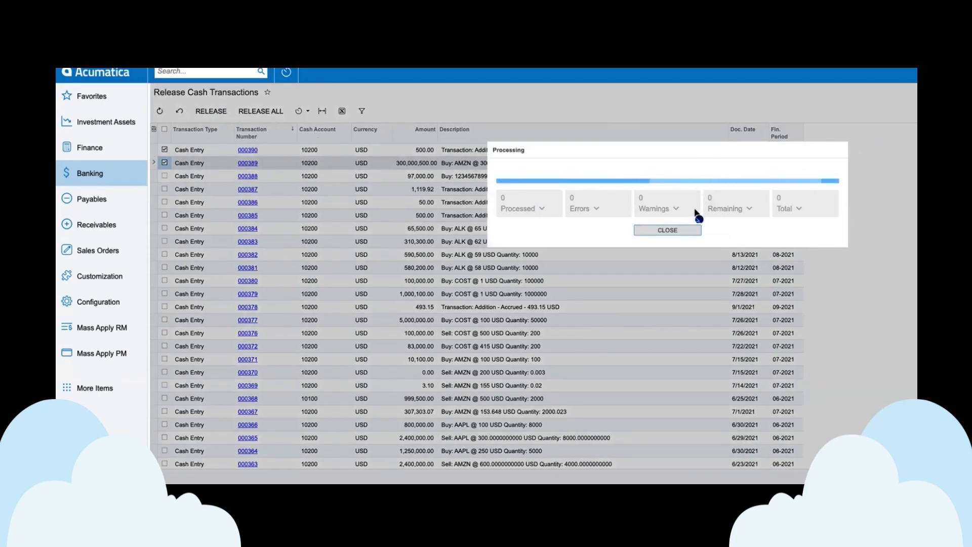
left_click(683, 231)
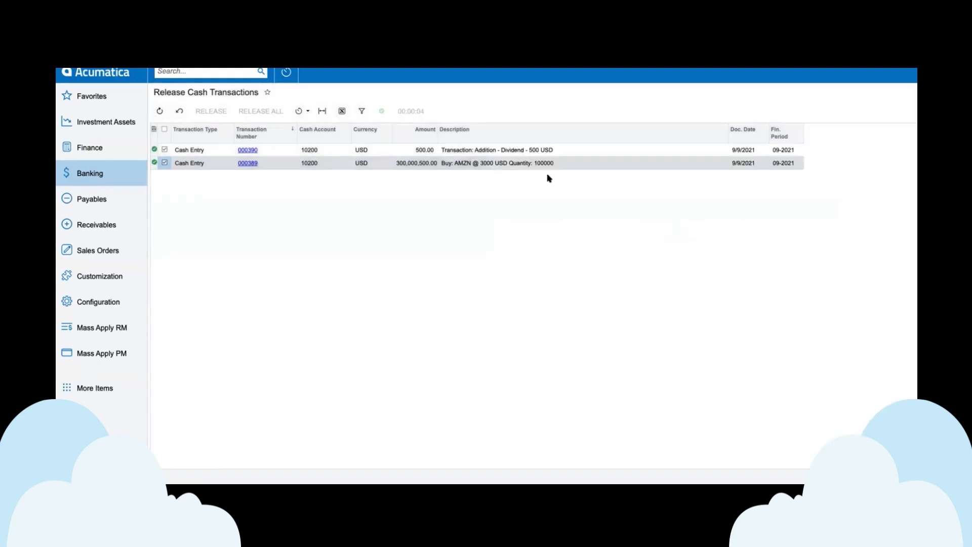
Step: Open the AMZN Buy batch in Finance's Journal Transactions and examine its Investment Assets and Investment Commissions debit lines
left_click(96, 152)
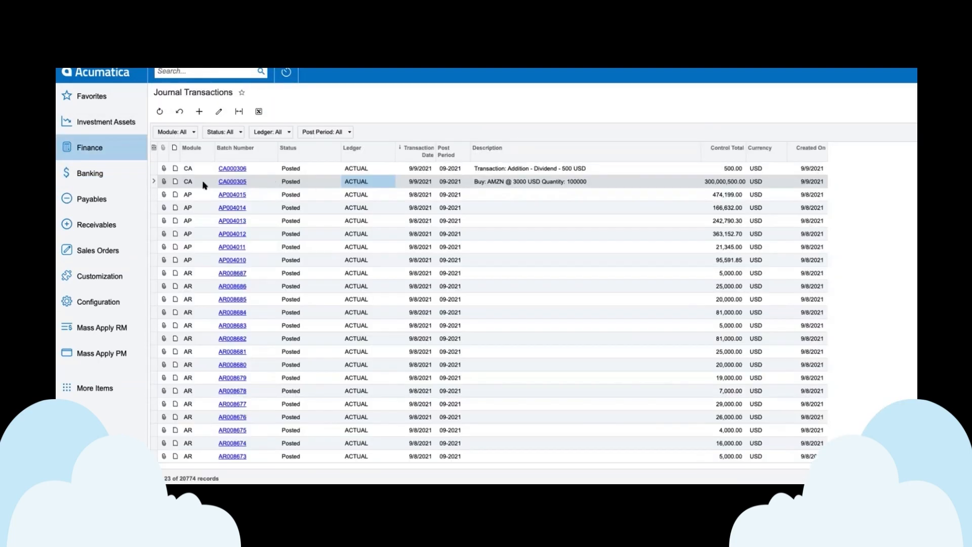
left_click(231, 182)
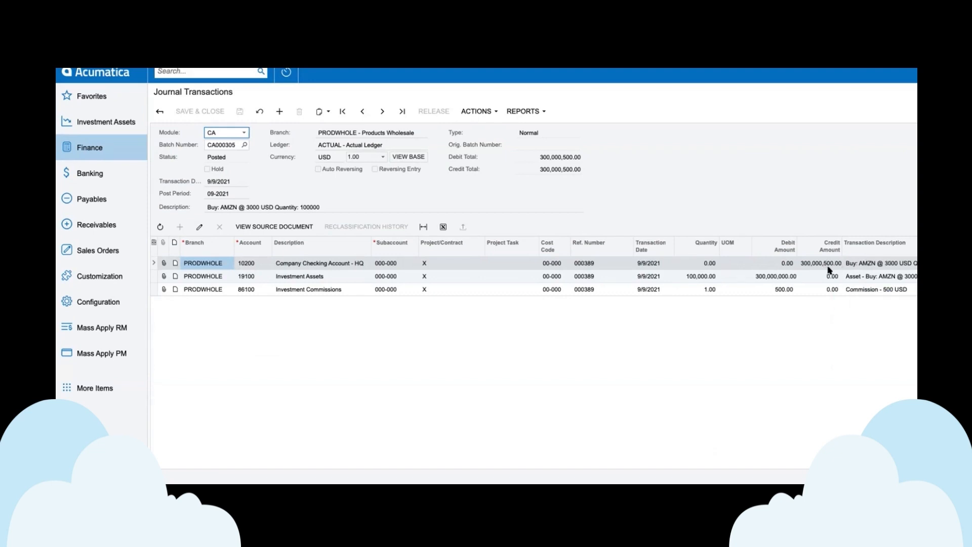
left_click(773, 278)
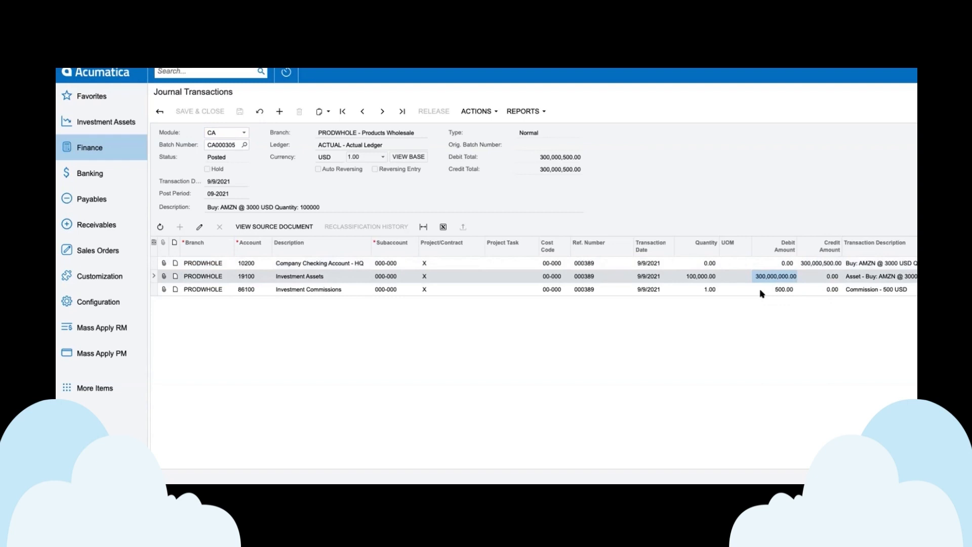
left_click(762, 292)
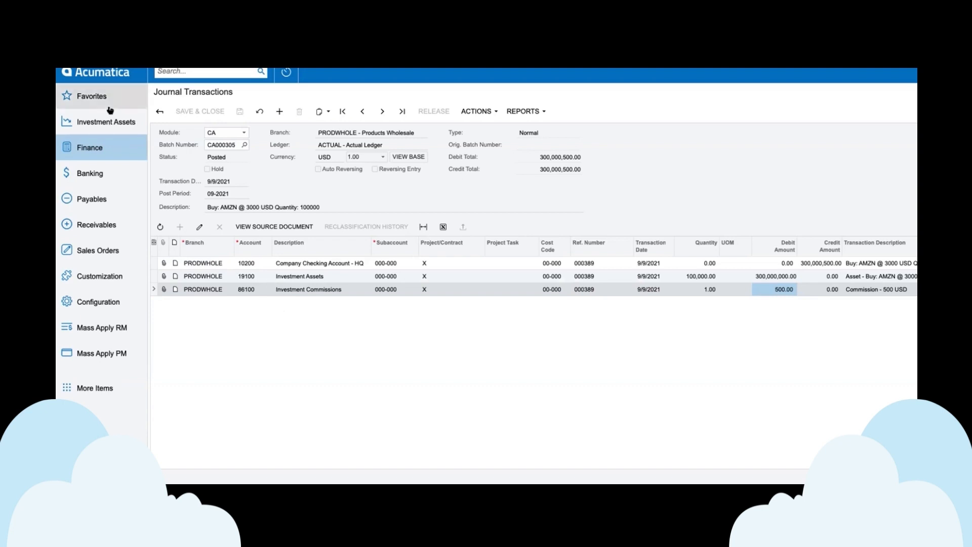
Step: Open the Amazon01 investment record in Investment Assets and examine its current price and previous price
left_click(126, 129)
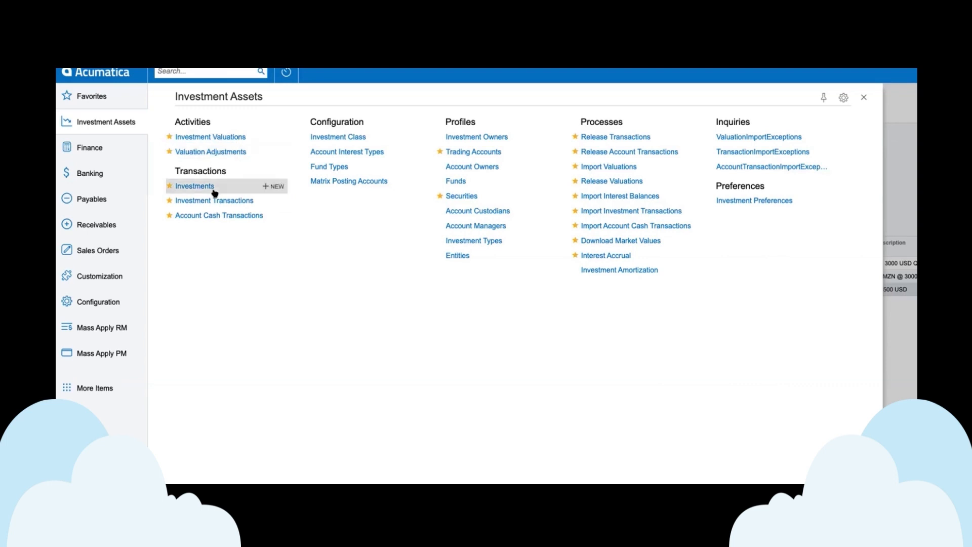
left_click(195, 187)
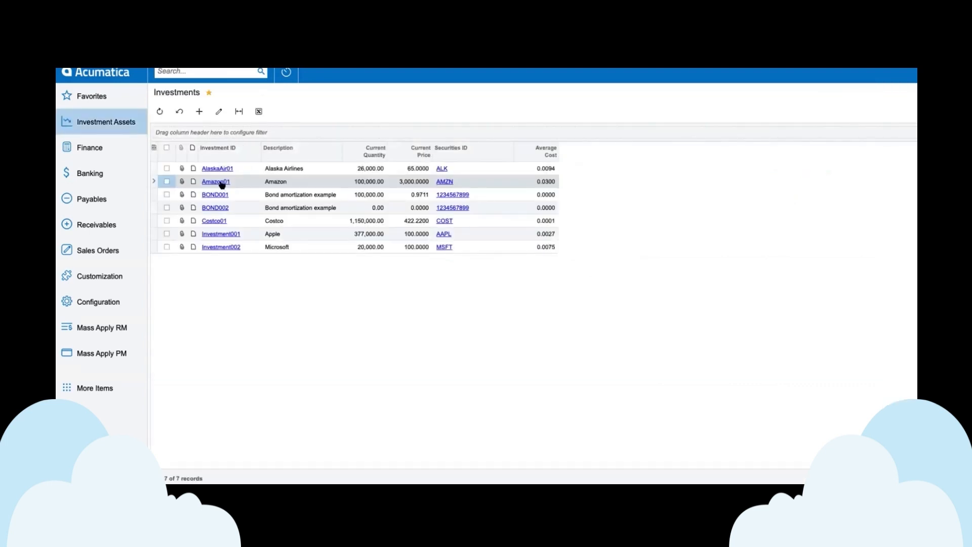
left_click(216, 181)
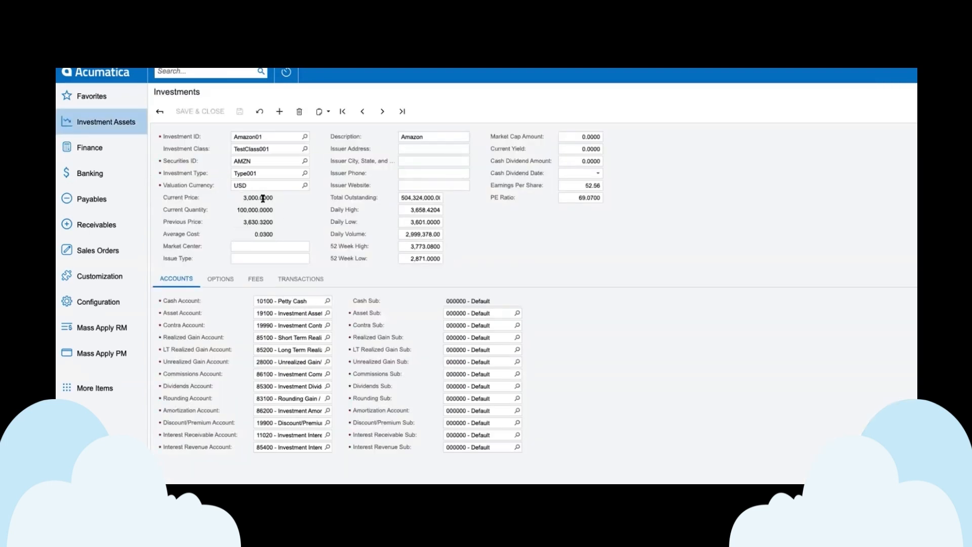
left_click(243, 197)
left_click(236, 221)
Step: Create an investment valuation for Amazon01 in Investment Valuations and take it off hold
left_click(106, 129)
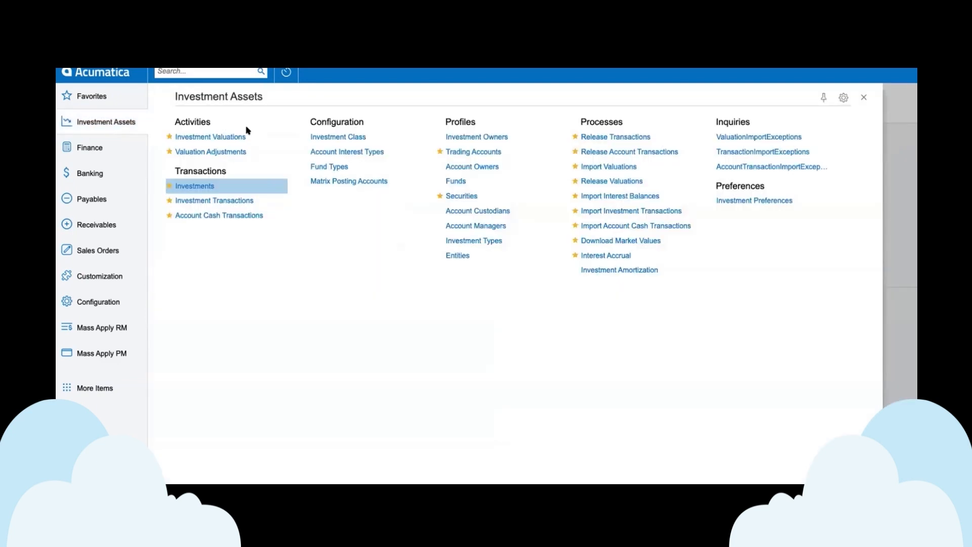
left_click(214, 135)
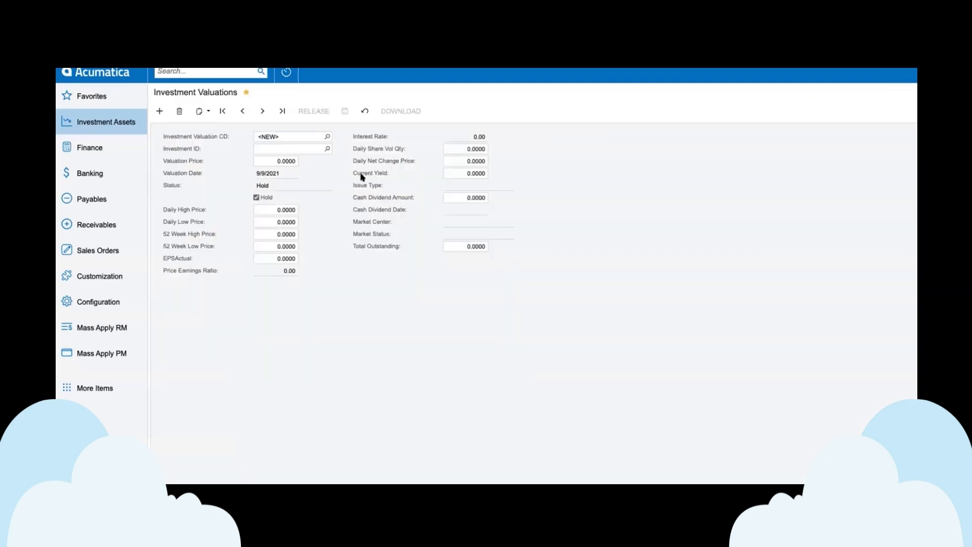
left_click(328, 148)
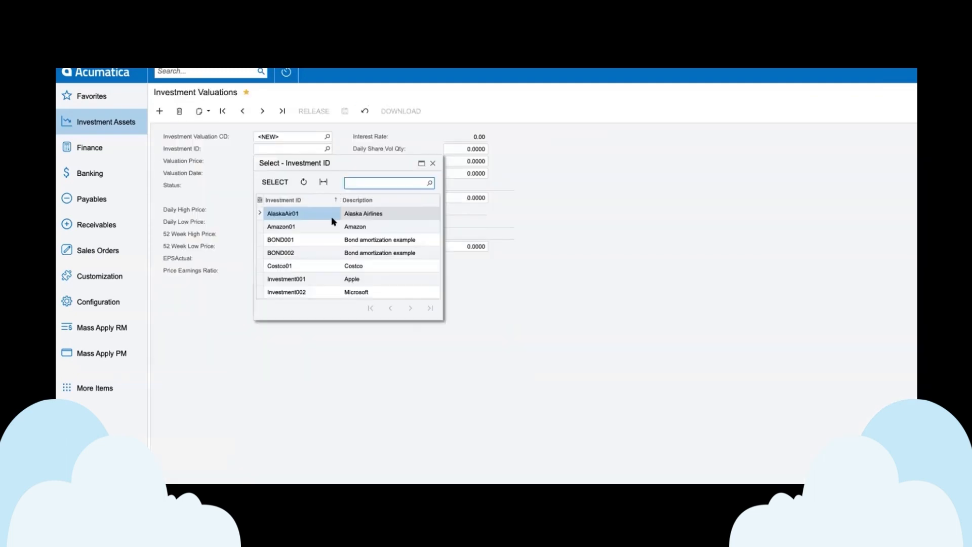
left_click(300, 227)
double_click(300, 227)
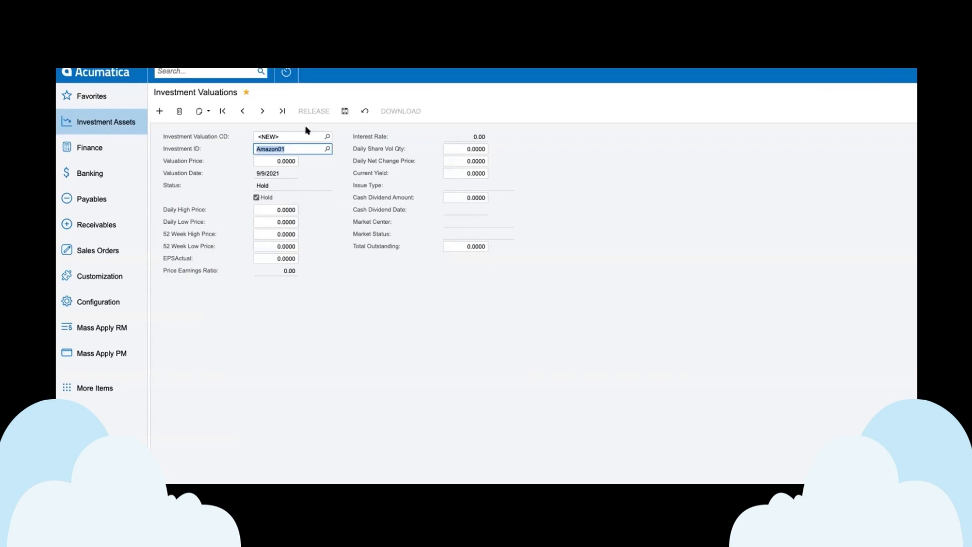
left_click(257, 198)
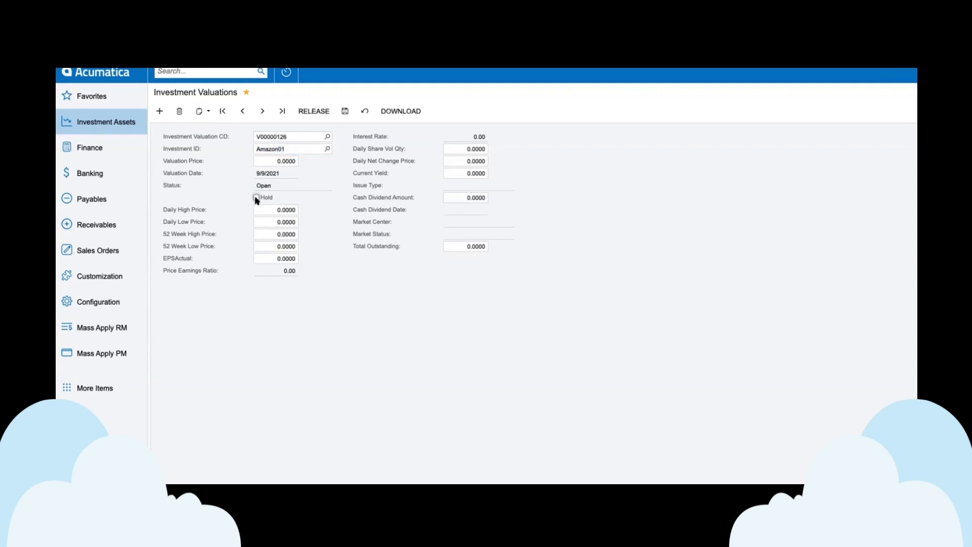
Step: Download the market values into the Amazon01 valuation and release it
left_click(403, 113)
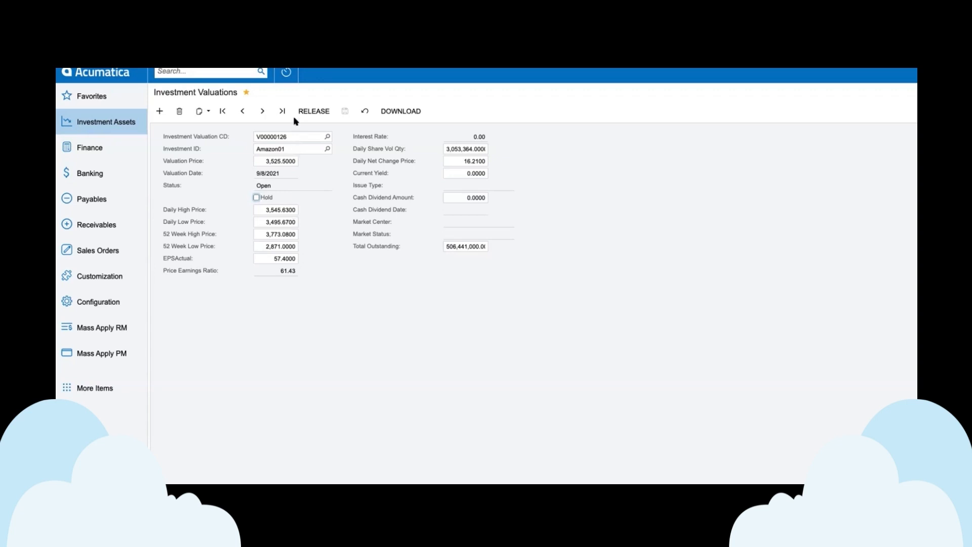
left_click(313, 112)
left_click(318, 112)
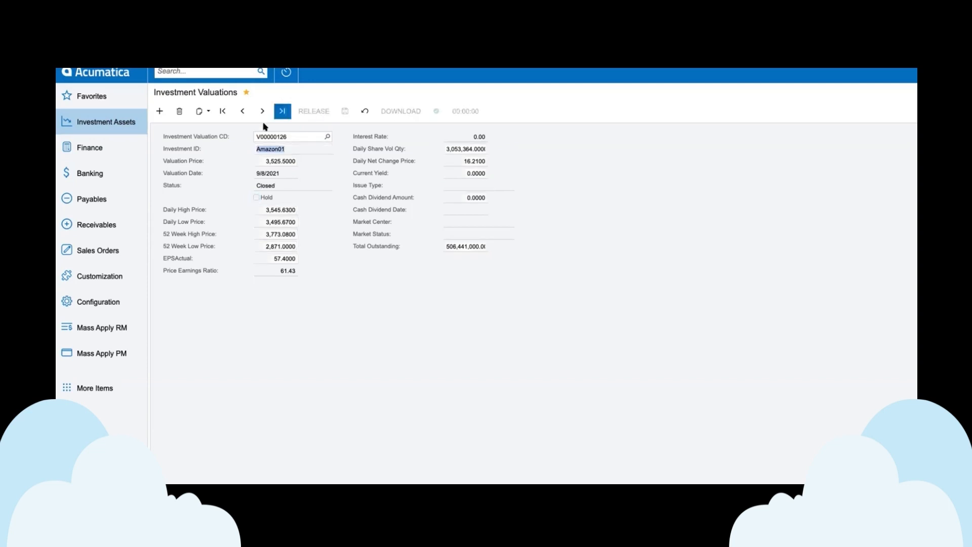
Step: Open the Amazon01 record from the Investments list and examine its current and previous prices
left_click(108, 124)
left_click(201, 190)
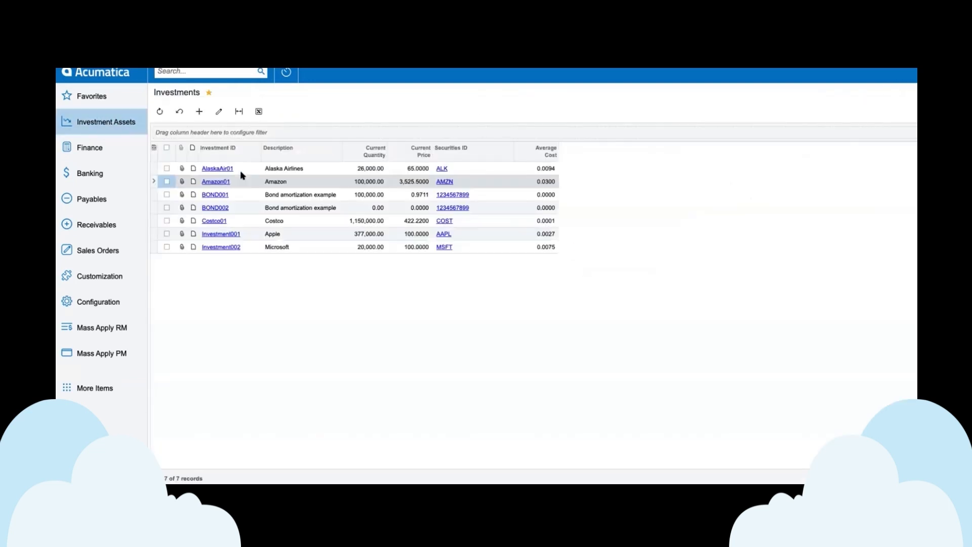
left_click(214, 182)
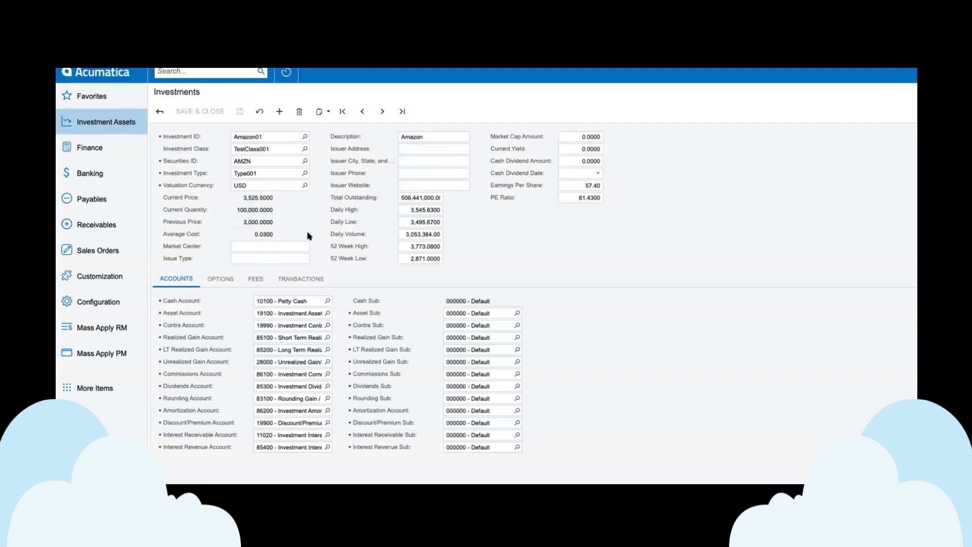
left_click(274, 197)
Step: Open the current holdings in Investment Transactions and examine the Amazon buy's last adjust price
left_click(112, 131)
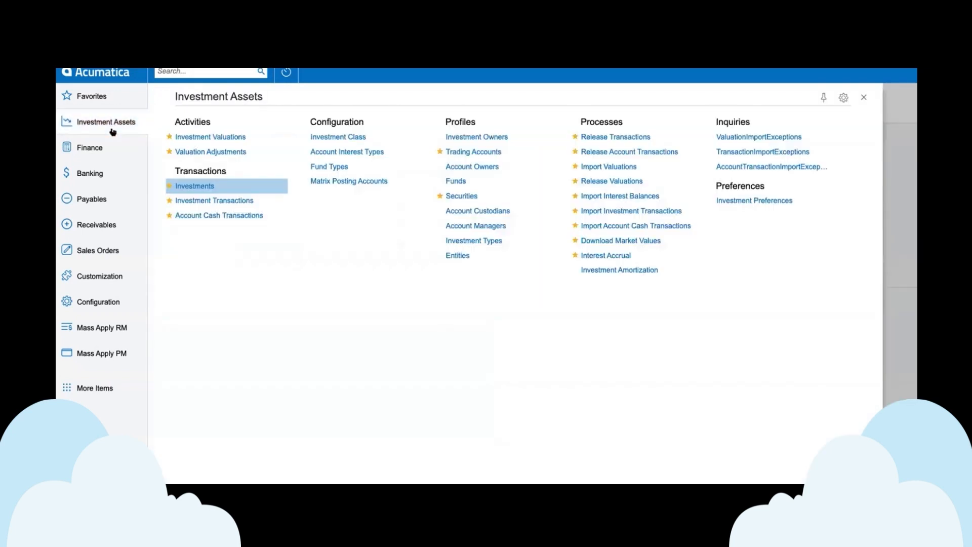
left_click(198, 201)
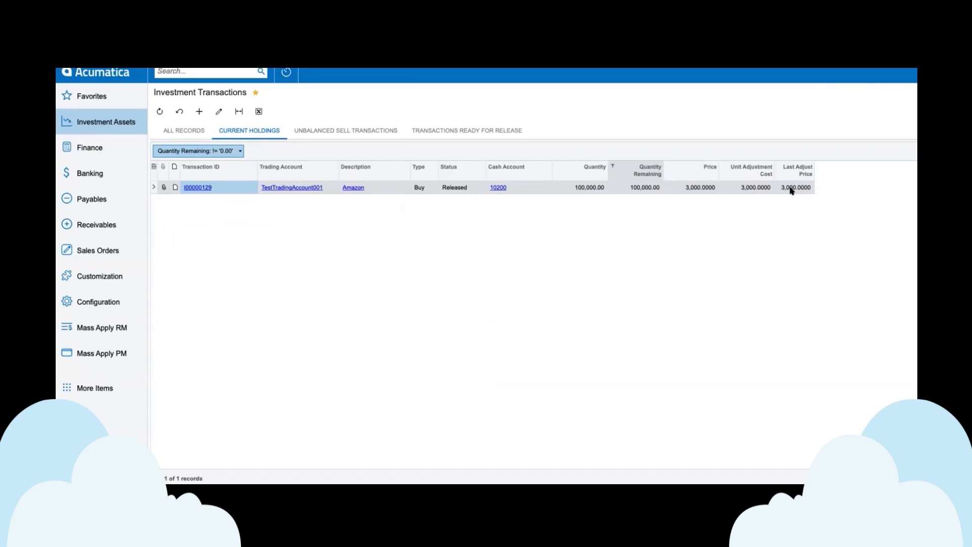
left_click(809, 188)
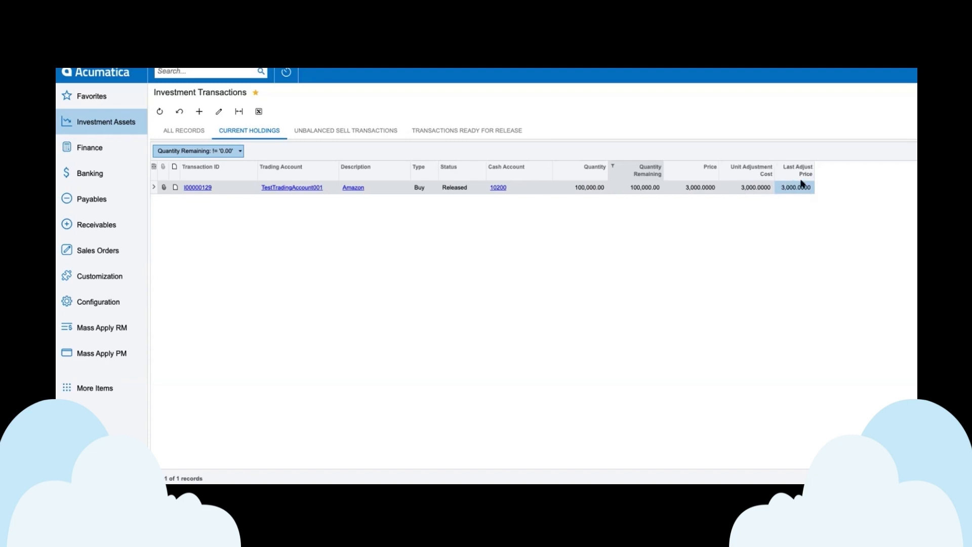
Step: In Valuation Adjustments, compare the Amazon01 buy's last adjust and current prices, process all adjustments, and dismiss the processing summary
left_click(111, 123)
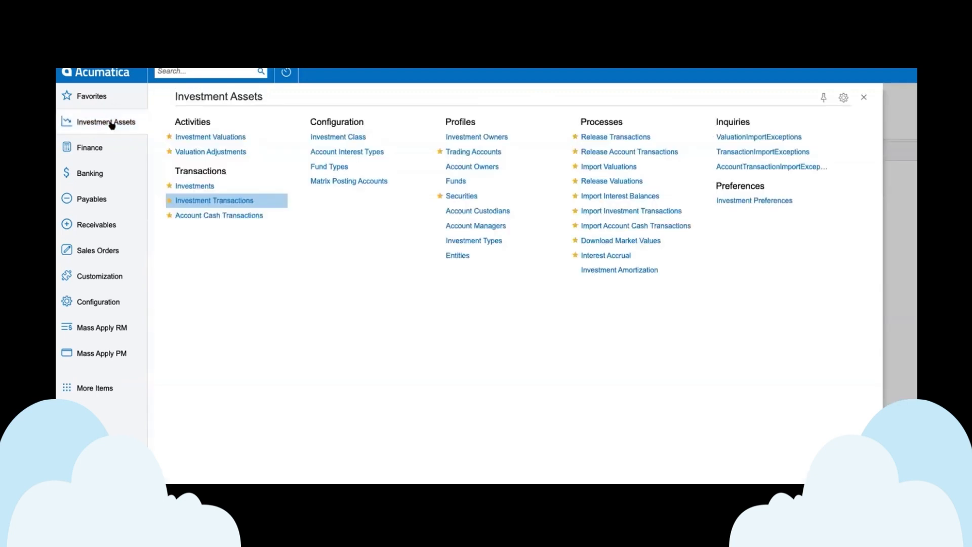
left_click(235, 152)
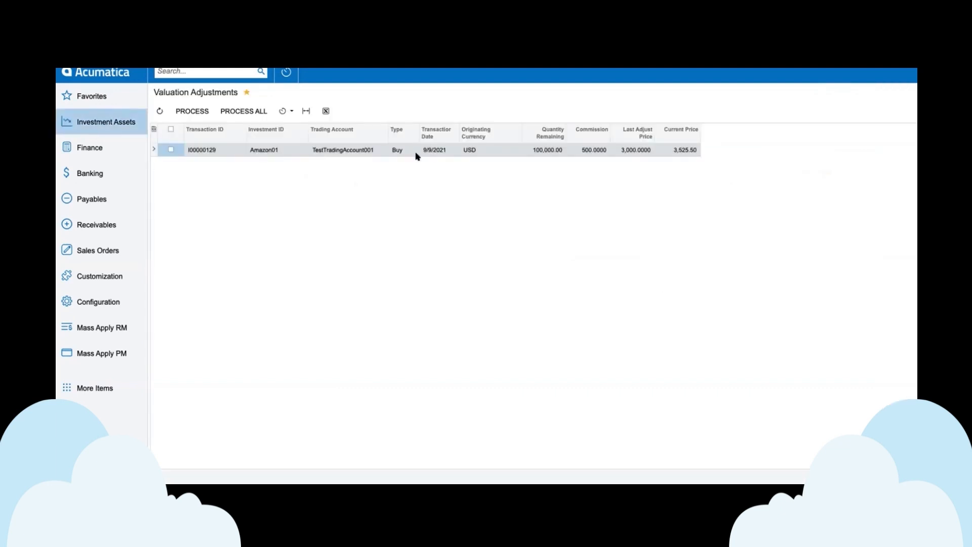
left_click(647, 154)
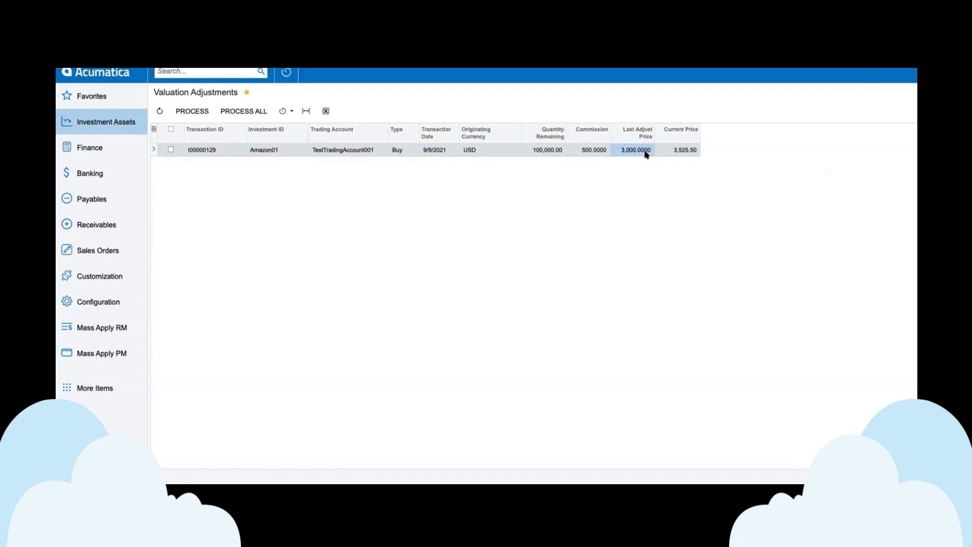
left_click(696, 152)
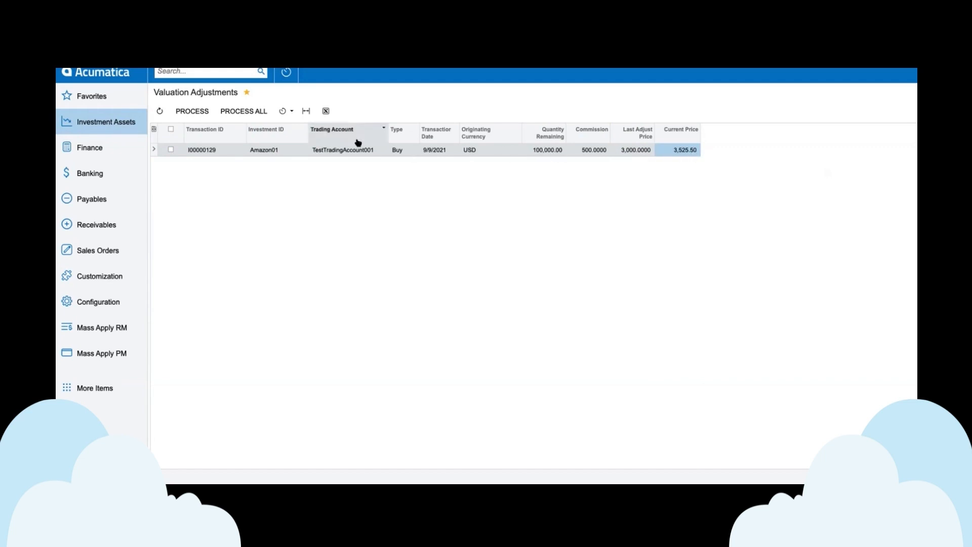
left_click(227, 112)
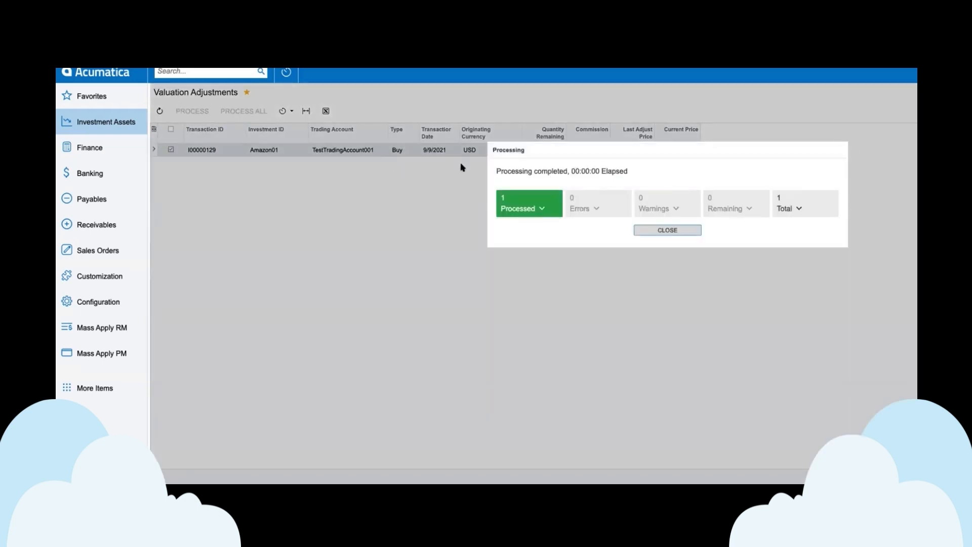
left_click(682, 229)
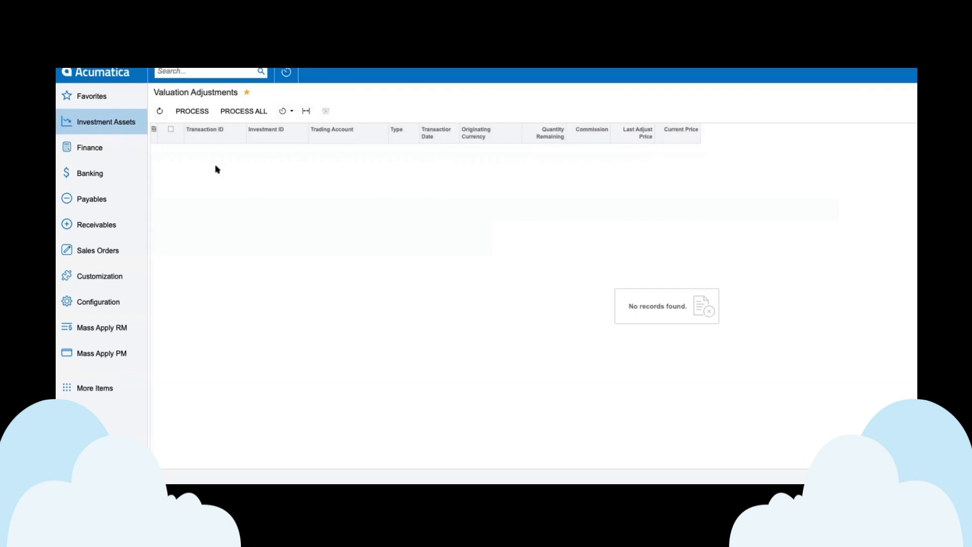
Step: In Finance's Release Transactions, sort the batches by batch number in descending order and open the AMZN Unrealized Gain batch dated 9/9/2021
left_click(100, 154)
left_click(362, 178)
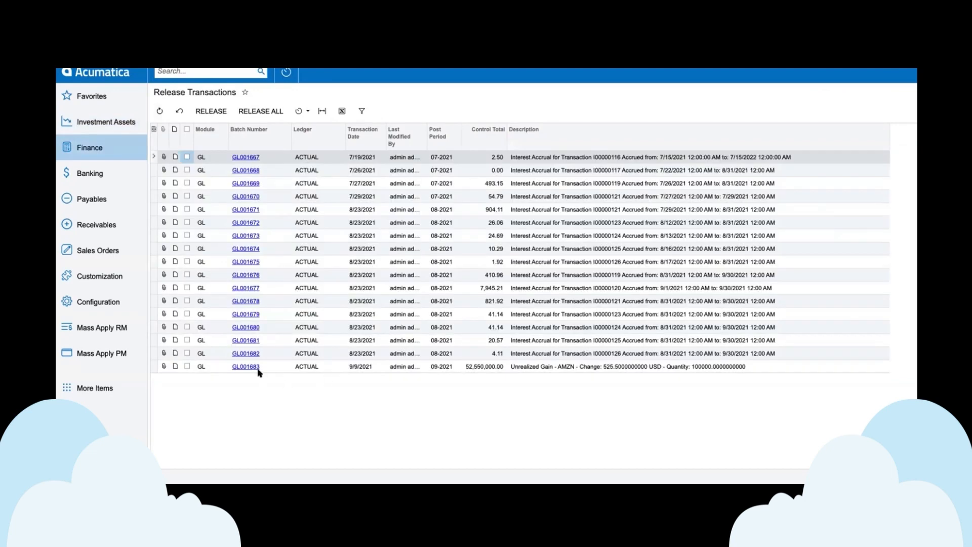
left_click(283, 145)
left_click(298, 173)
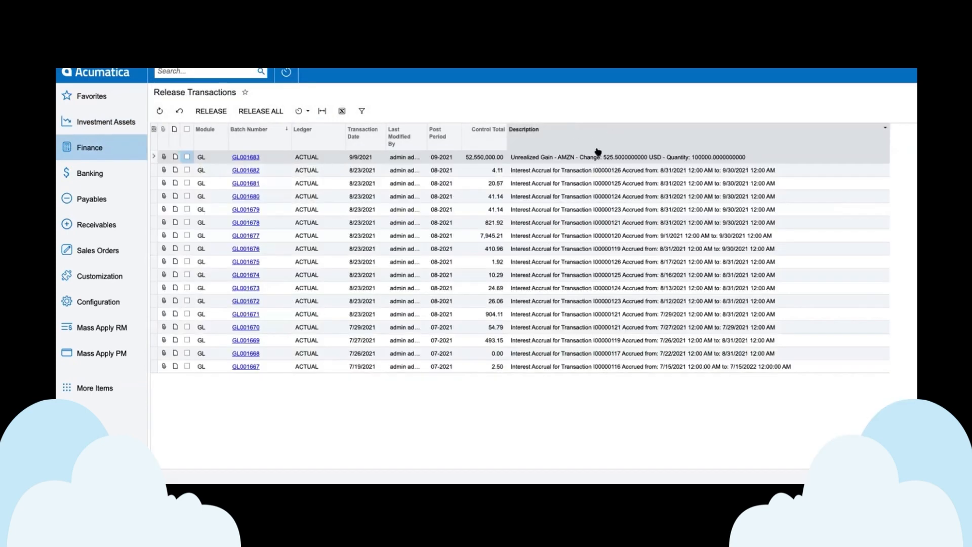
left_click(570, 160)
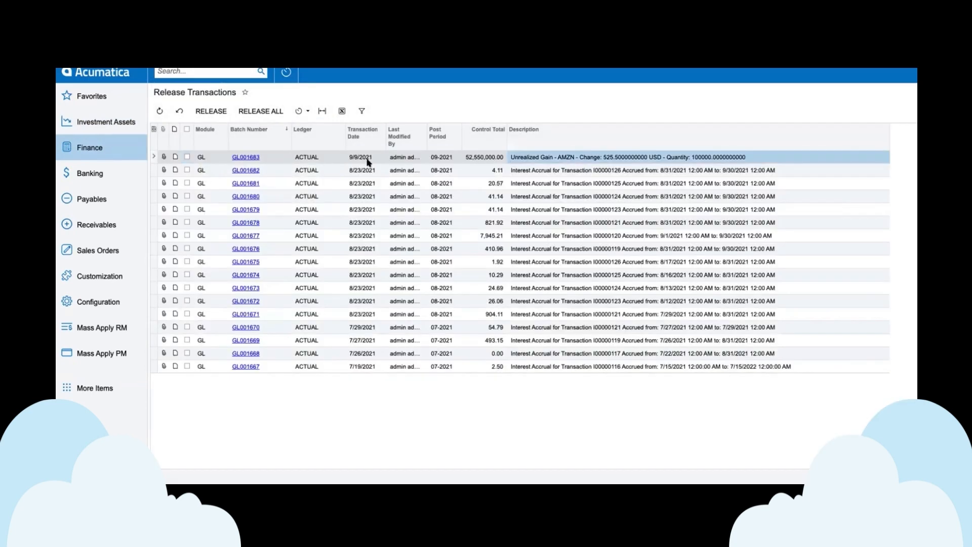
left_click(245, 159)
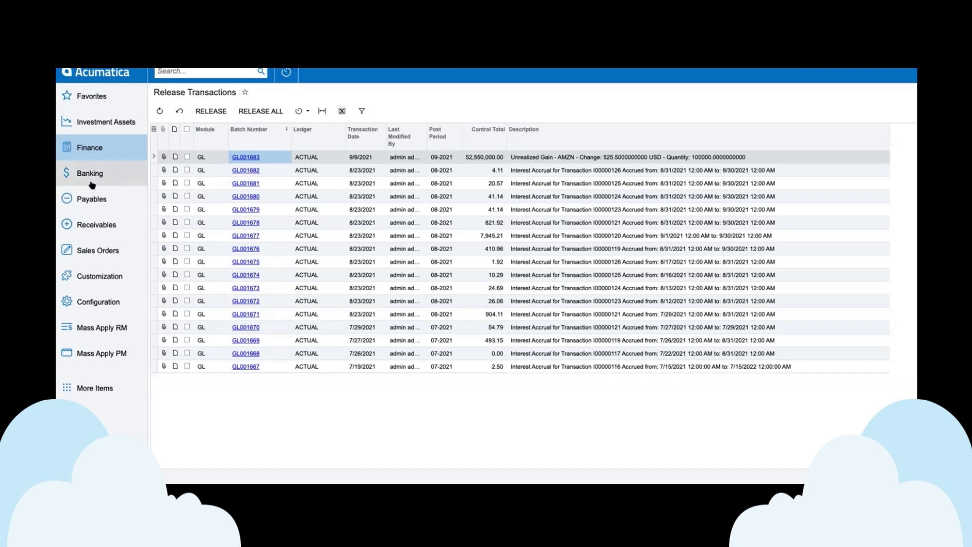
Step: Return to the current holdings in Investment Transactions and check the Amazon buy's last adjust price after the valuation adjustment
left_click(104, 122)
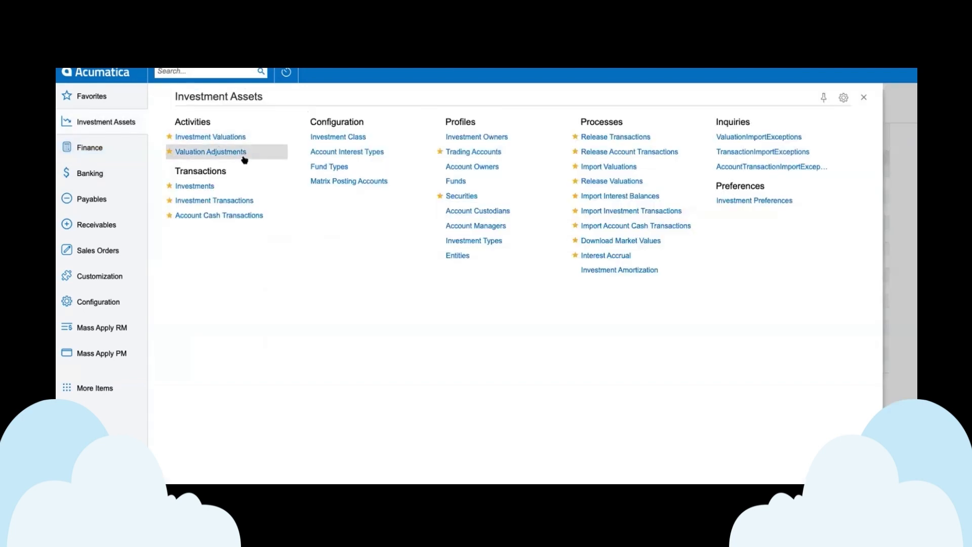
left_click(223, 201)
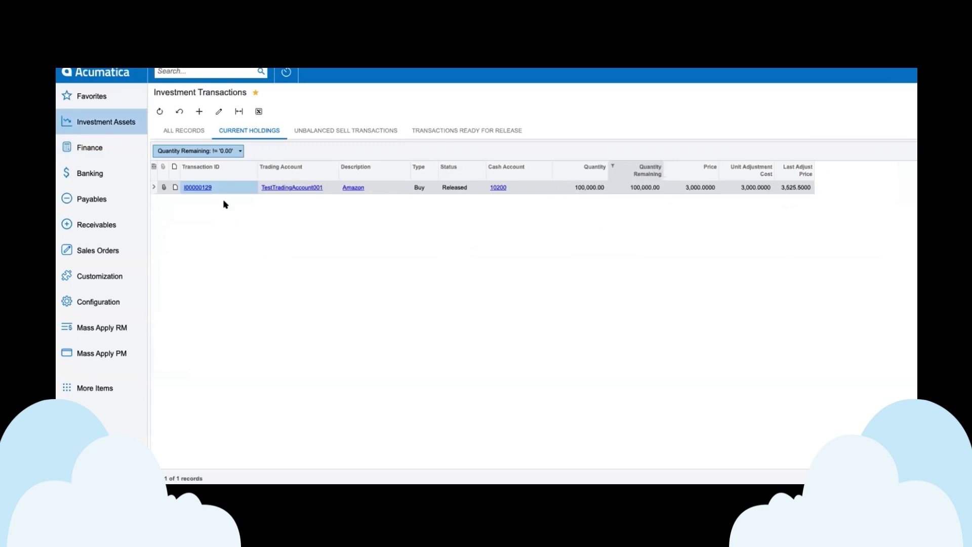
left_click(798, 189)
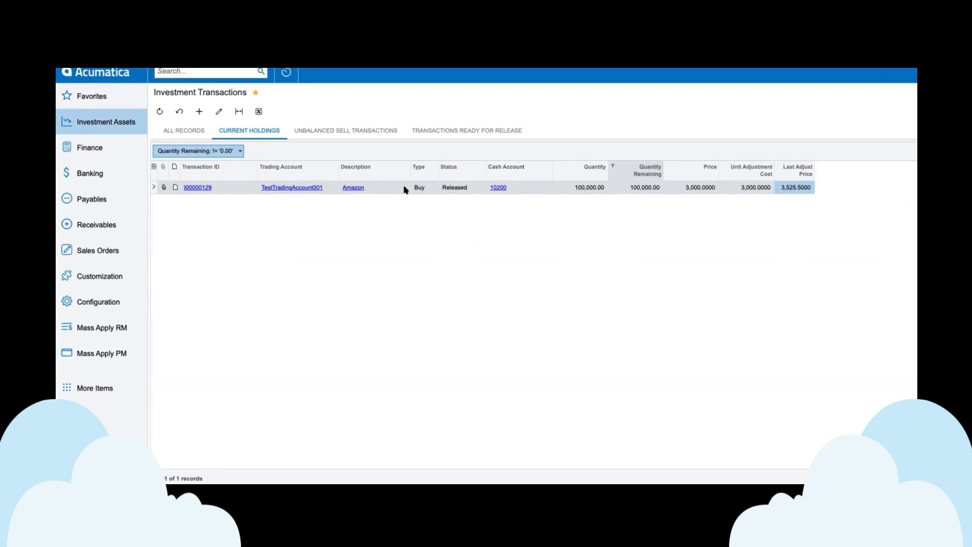
Step: Review the Amazon01 valuation in Investment Valuations, and open Import Valuations to examine its columns and import options
left_click(79, 121)
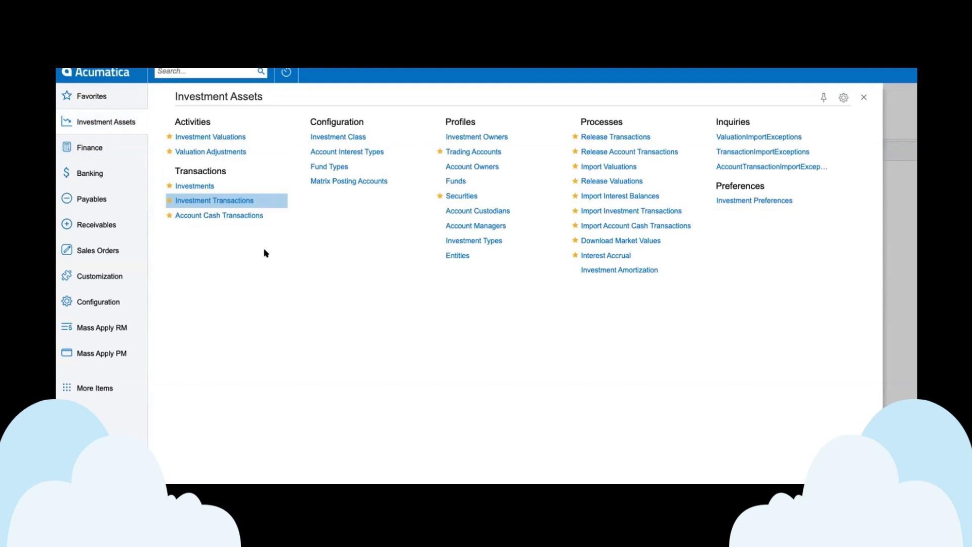
left_click(230, 137)
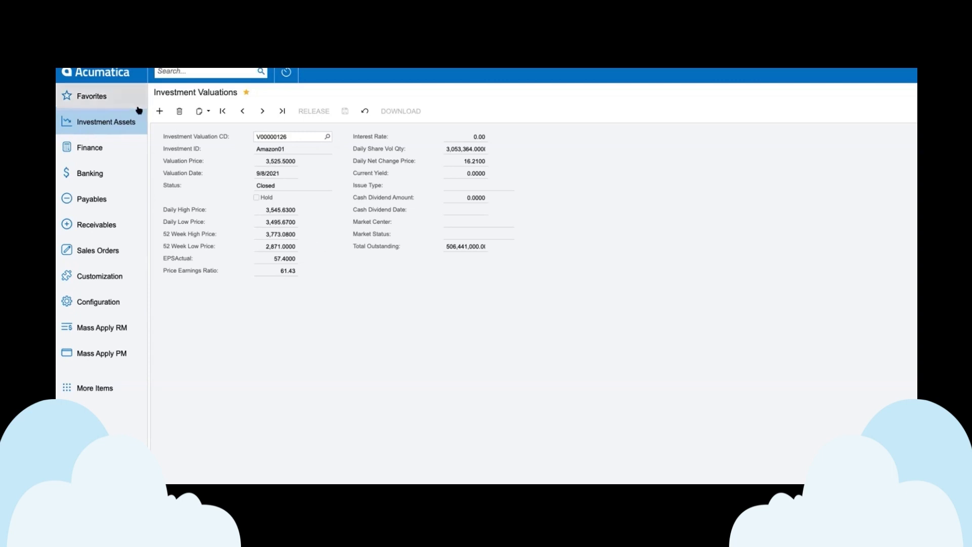
left_click(99, 127)
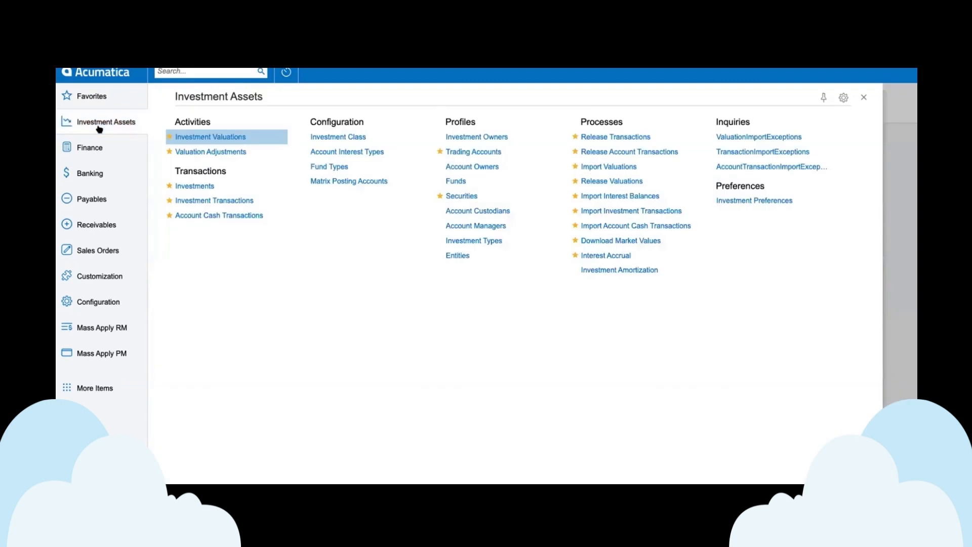
left_click(621, 169)
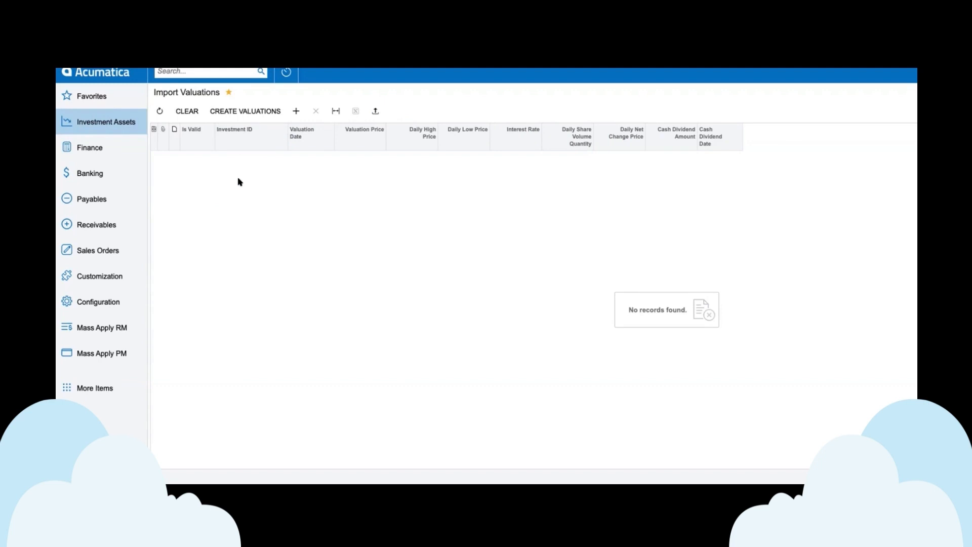
Step: View the Investments list, and open Import Interest Balances to examine its transaction, adjustment date and balance columns
left_click(116, 129)
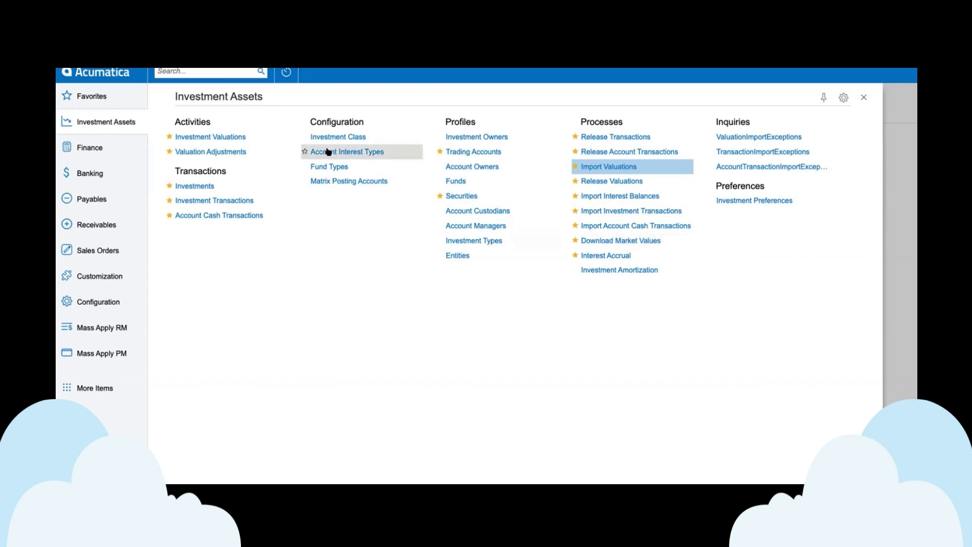
left_click(193, 187)
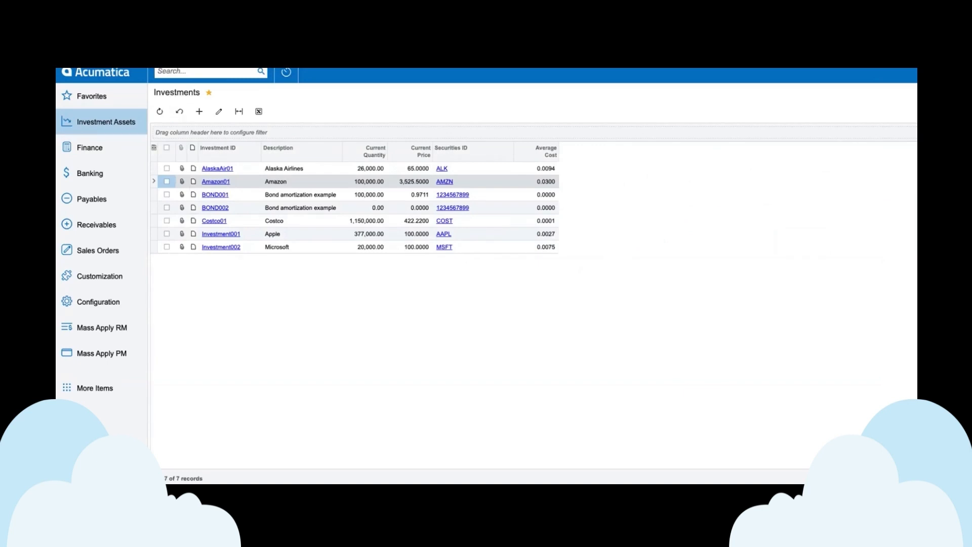
left_click(116, 141)
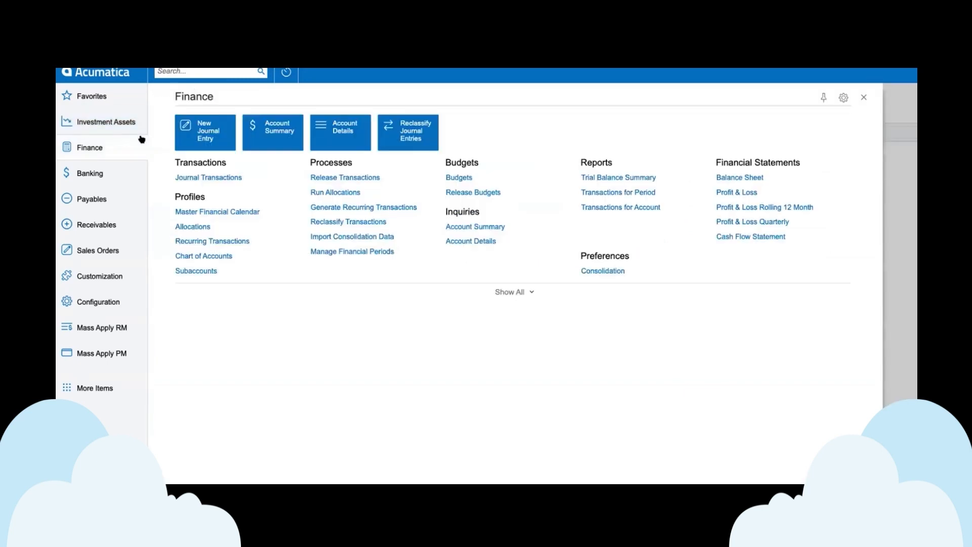
left_click(103, 127)
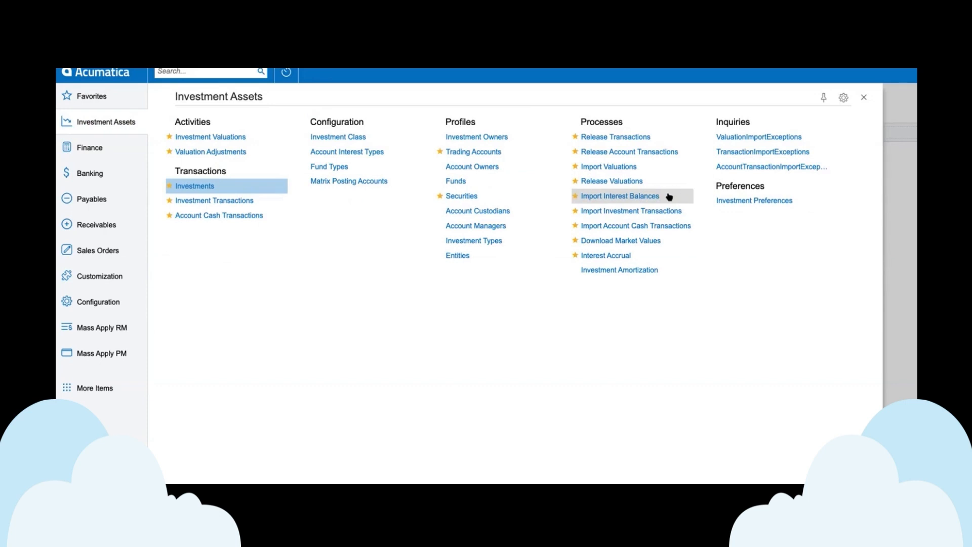
left_click(635, 197)
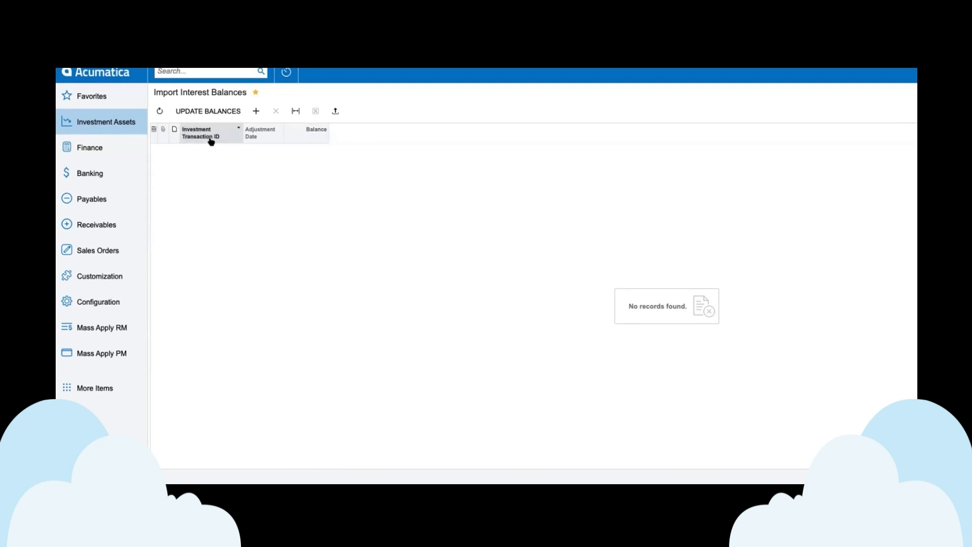
left_click(113, 124)
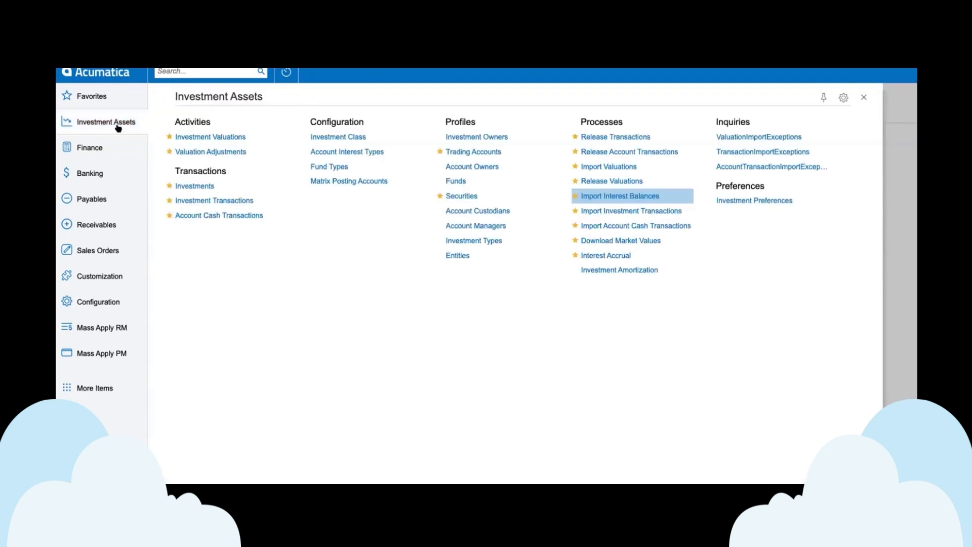
Step: Open the Amazon buy transaction from the current holdings in Investment Transactions and examine its interest settings and accrual fields
left_click(216, 203)
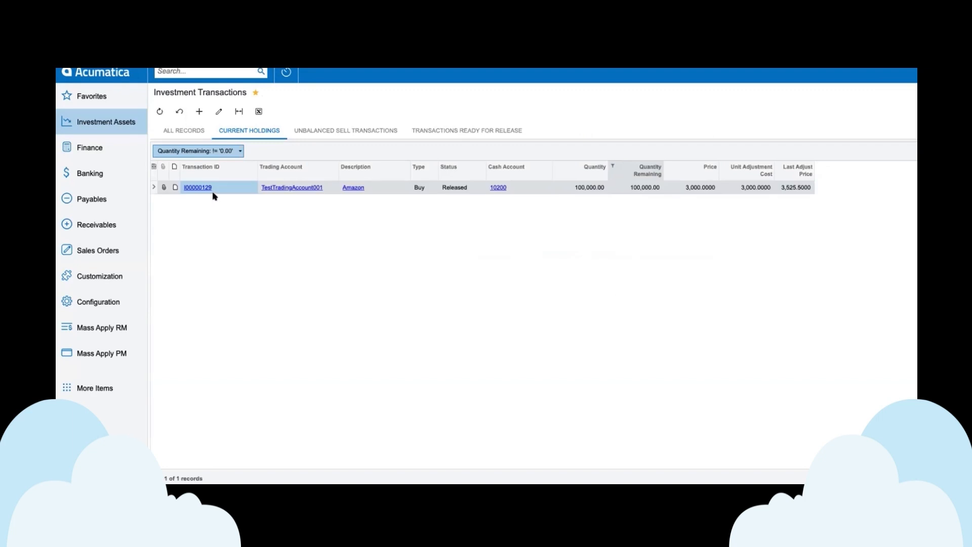
left_click(198, 187)
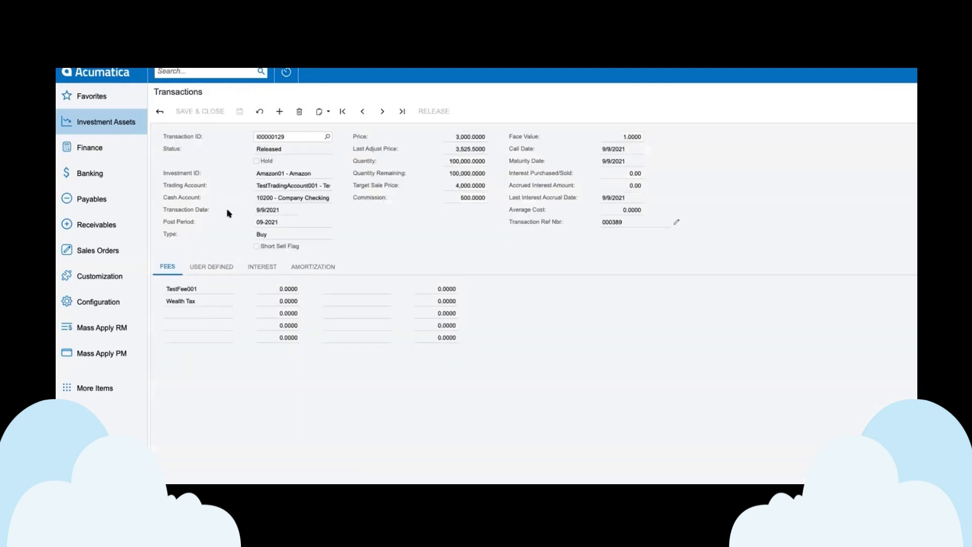
left_click(261, 267)
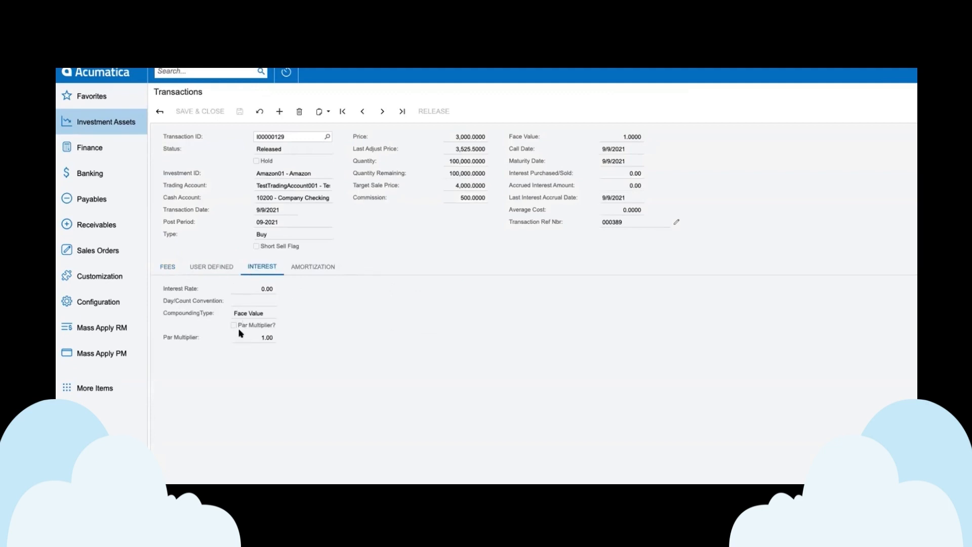
left_click(624, 181)
Step: In Interest Accrual, set the adjustment date to 9/30/2021 and preview the accrual
left_click(116, 126)
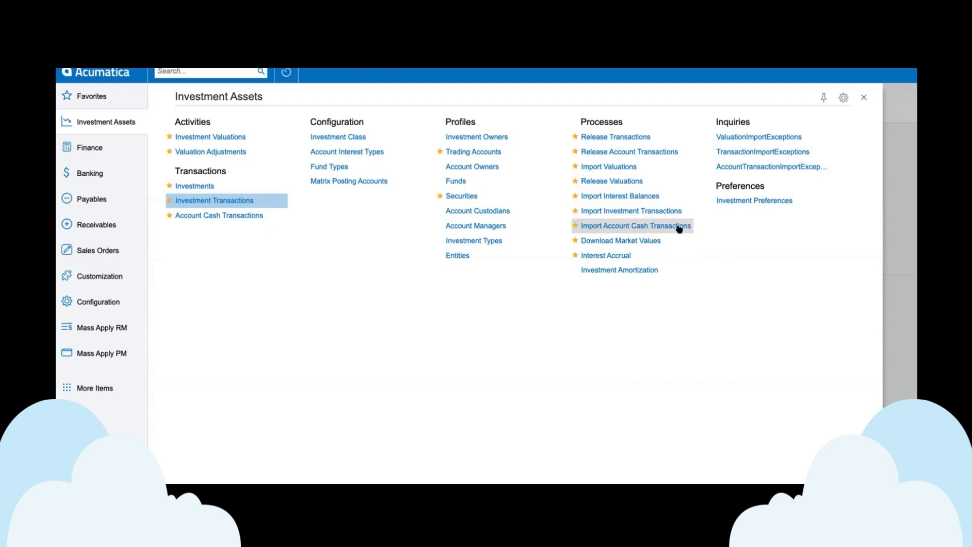
left_click(613, 258)
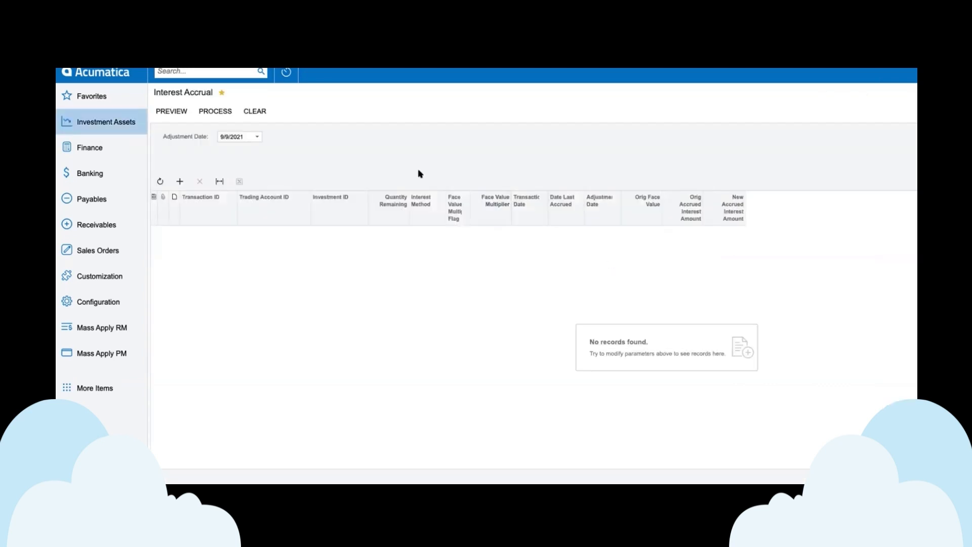
left_click(257, 137)
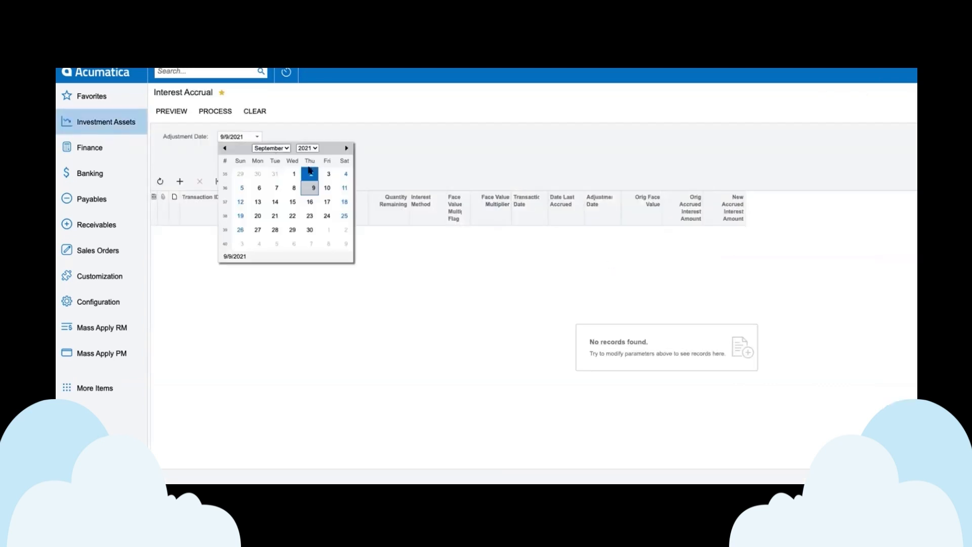
left_click(310, 230)
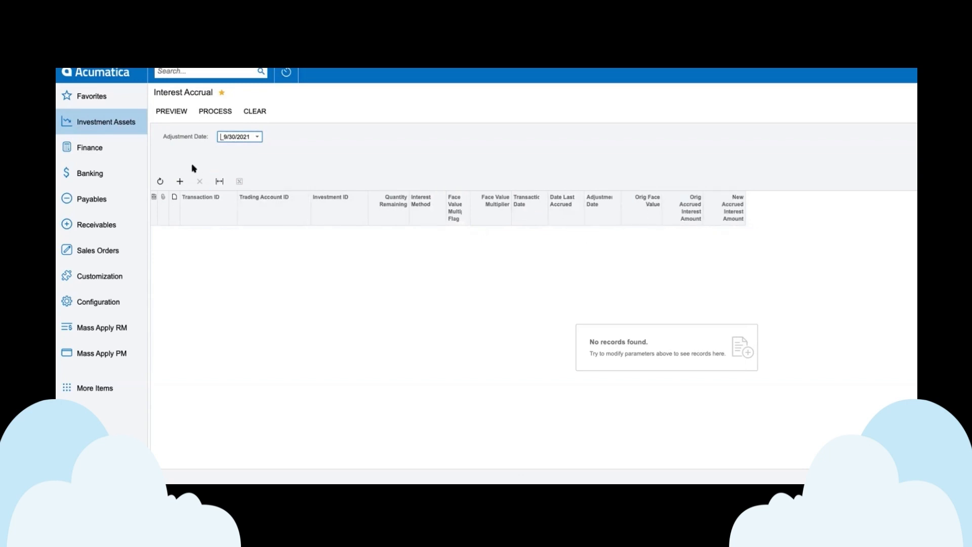
left_click(172, 112)
Step: Open Investment Amortization to examine its amortization and maturity columns, and view the Investment Owners list
left_click(128, 122)
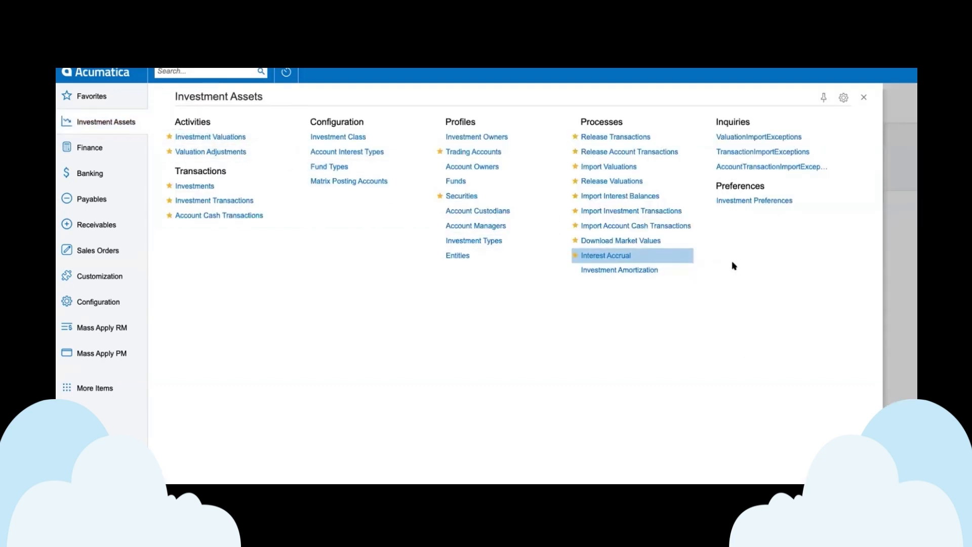
left_click(648, 270)
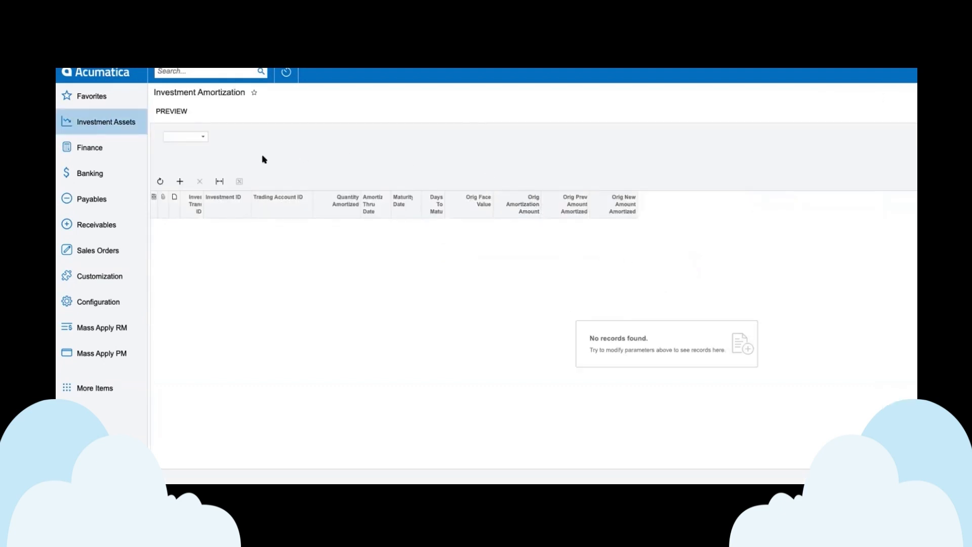
left_click(110, 121)
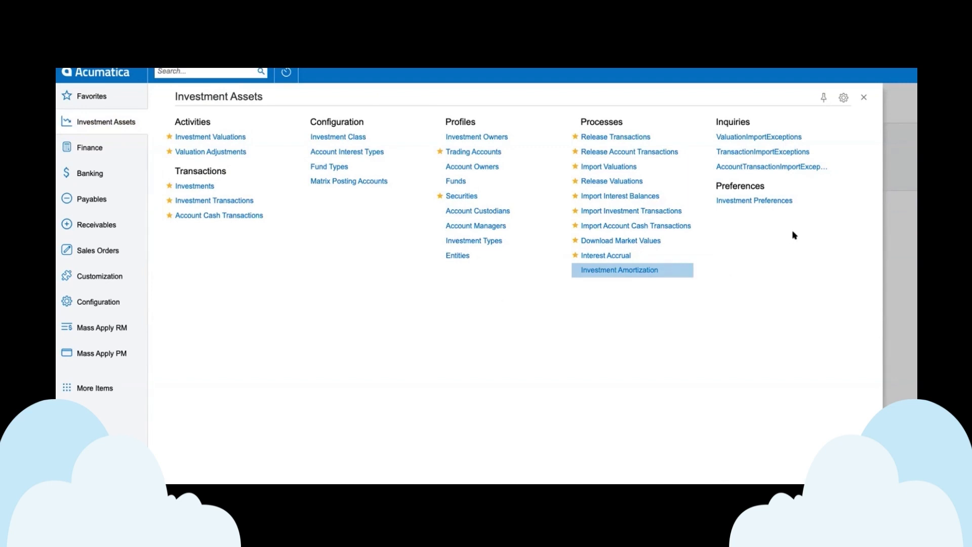
left_click(482, 138)
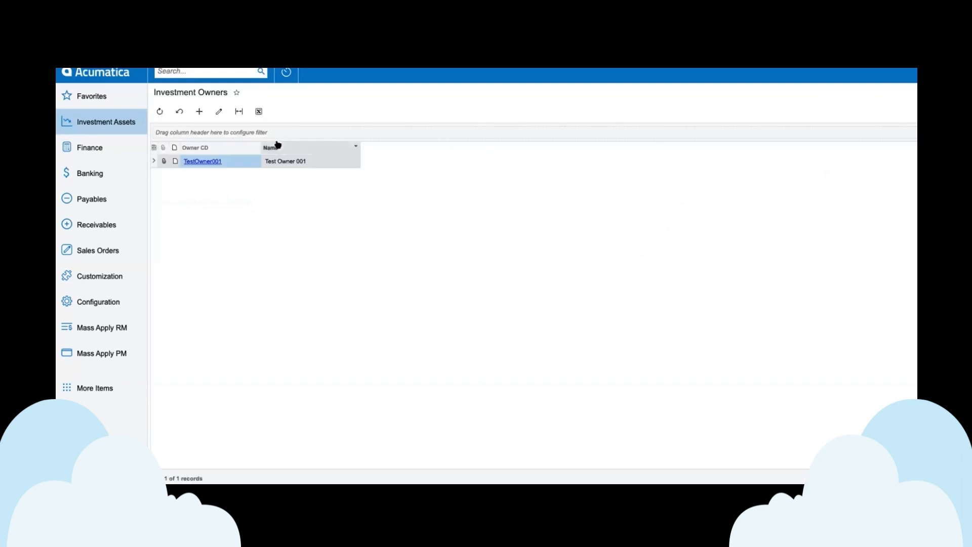
Step: View the Account Owners list and examine how TestTAOwner001 and TestTAOwner002 link to trading accounts and investment owners
left_click(102, 123)
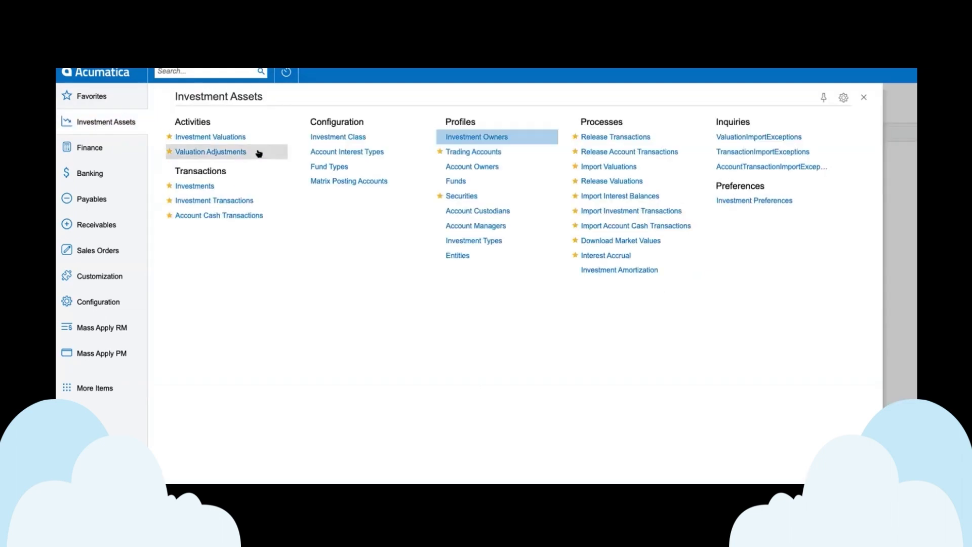
left_click(479, 171)
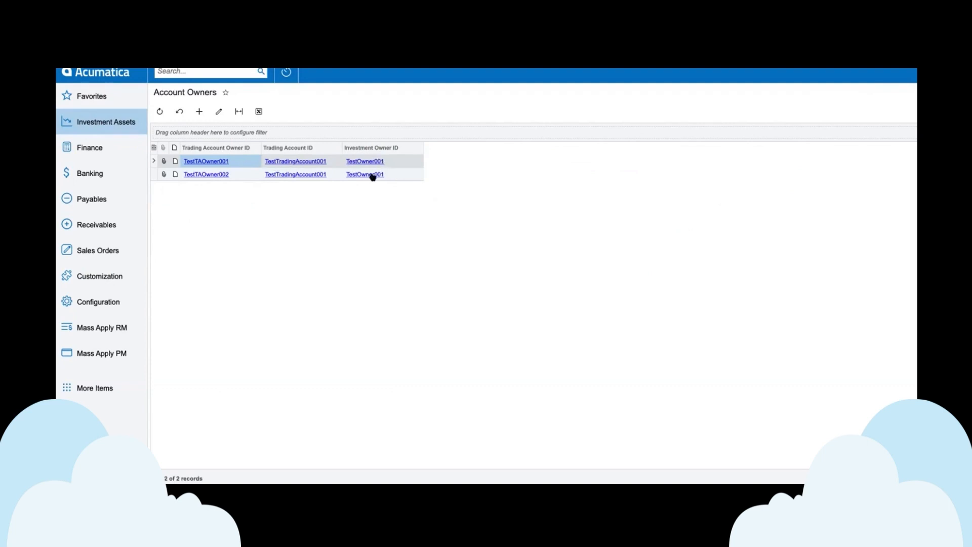
left_click(242, 175)
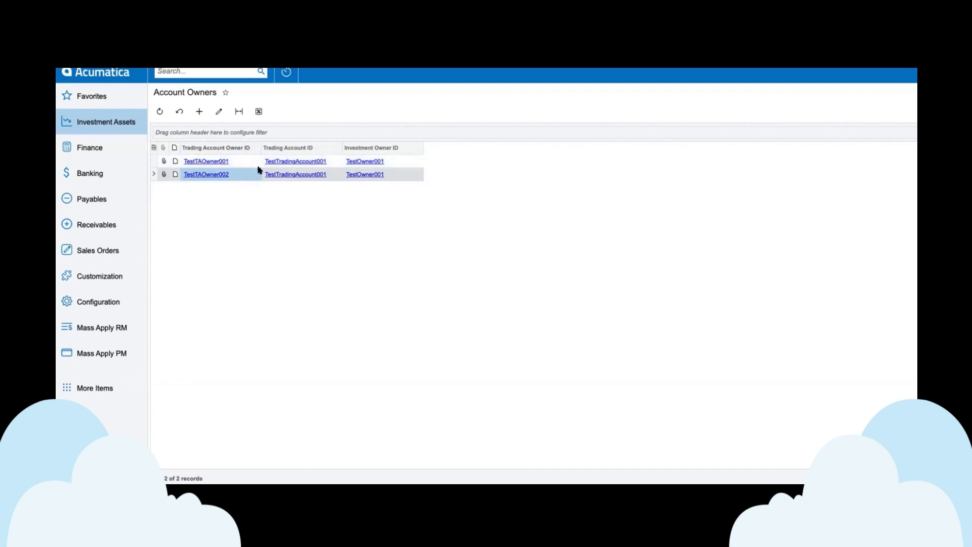
left_click(91, 128)
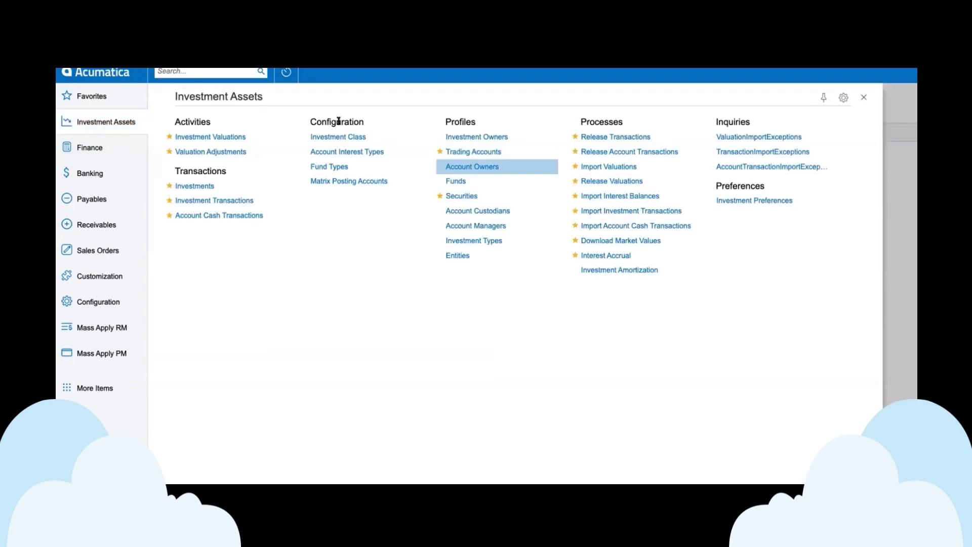
left_click(487, 167)
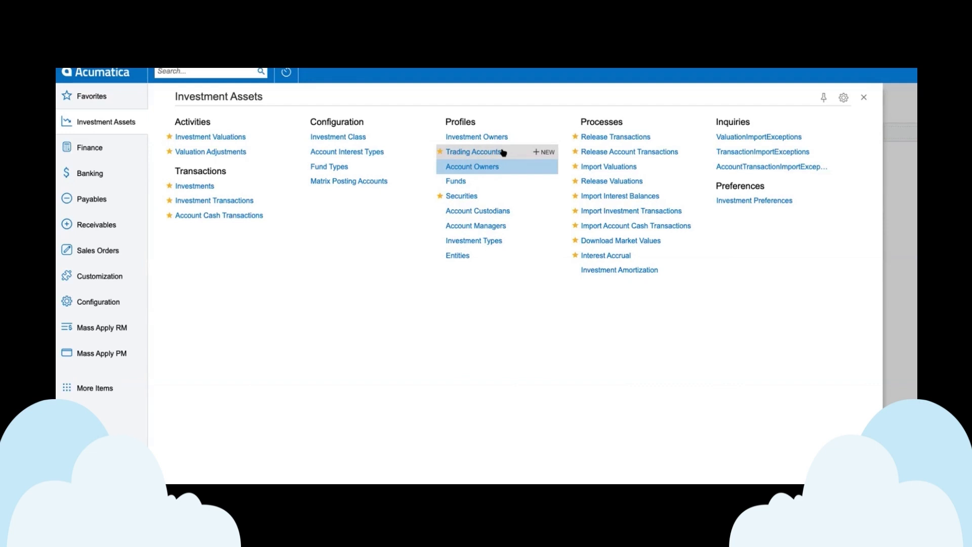
Step: Open Matrix Posting Accounts and examine its posting account fields and its transaction fee fields
left_click(357, 182)
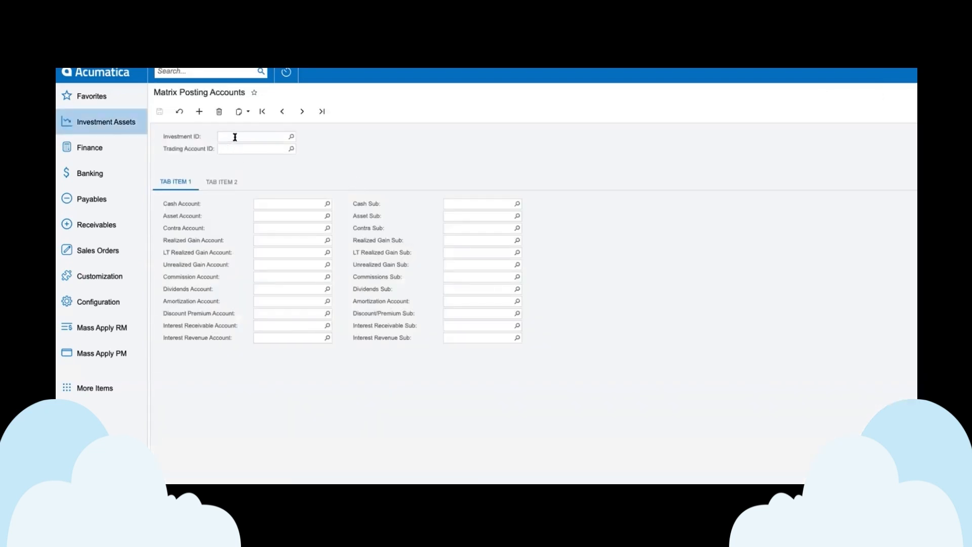
left_click(225, 183)
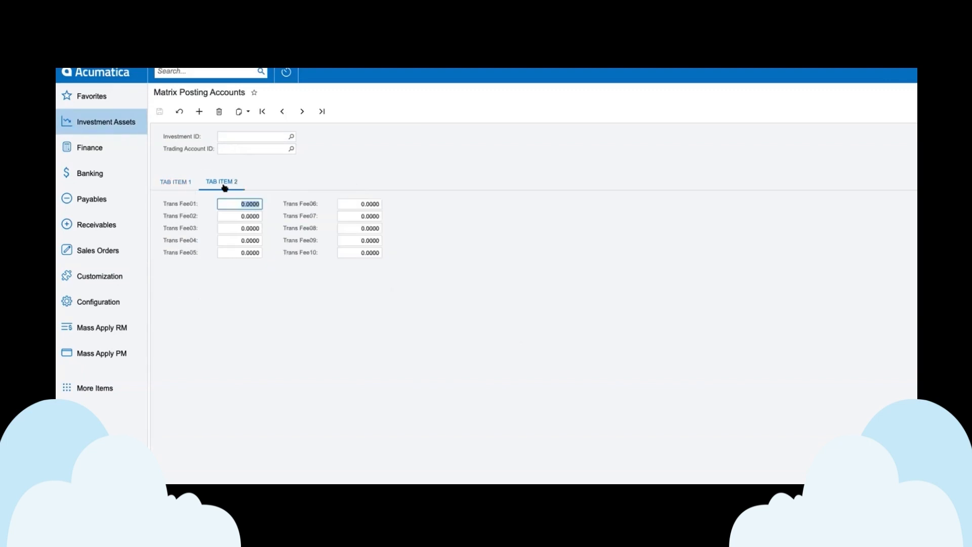
left_click(181, 183)
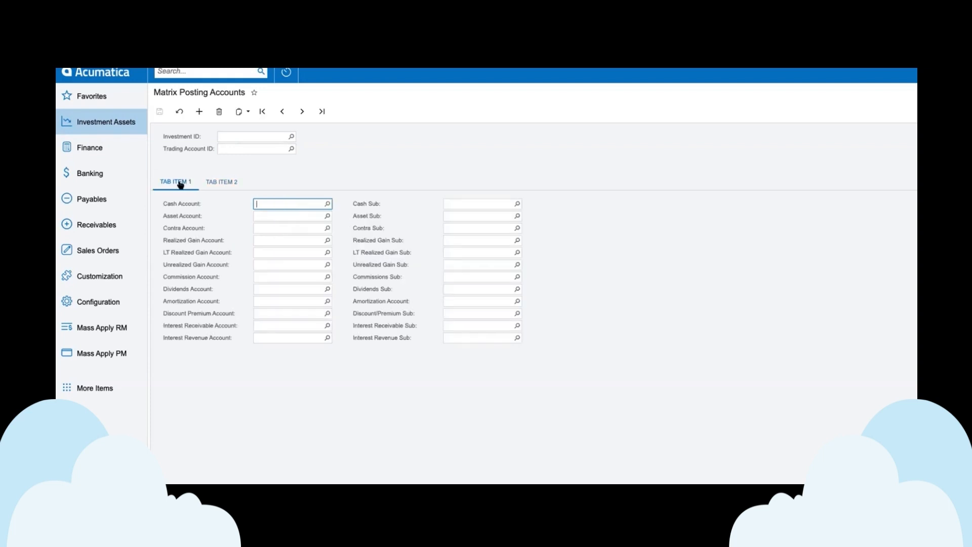
Step: Open Account Interest Types and examine the calculation method, annual rate and interest accounts of TestAccountType001
left_click(101, 122)
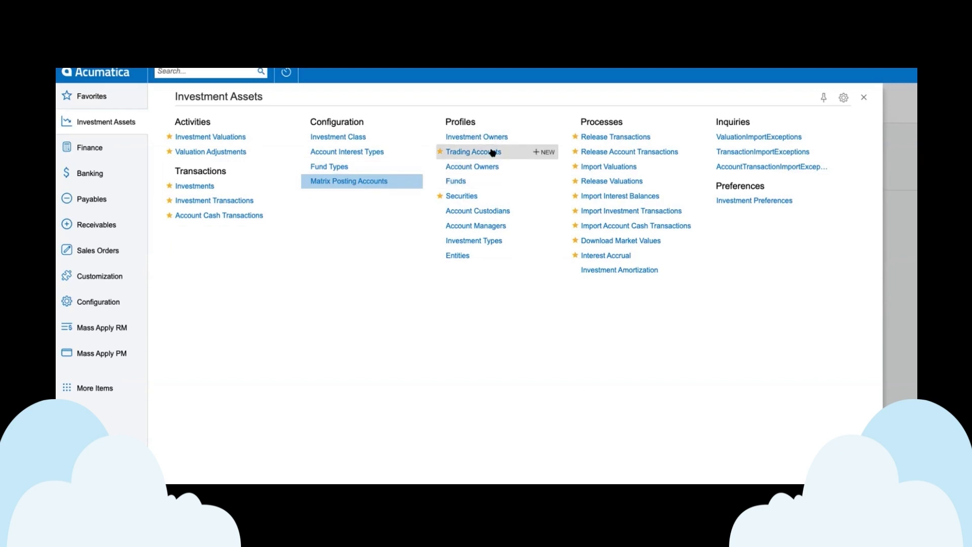
left_click(368, 151)
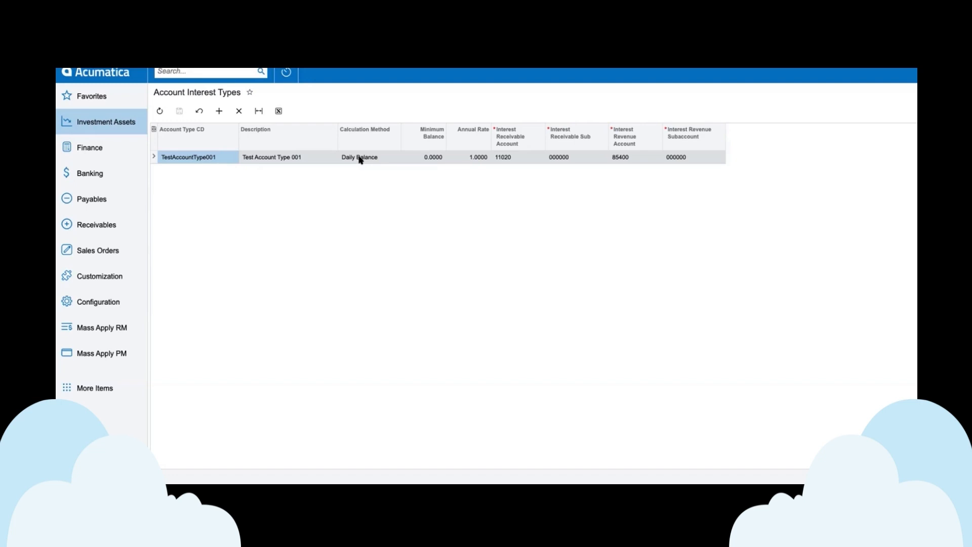
left_click(107, 123)
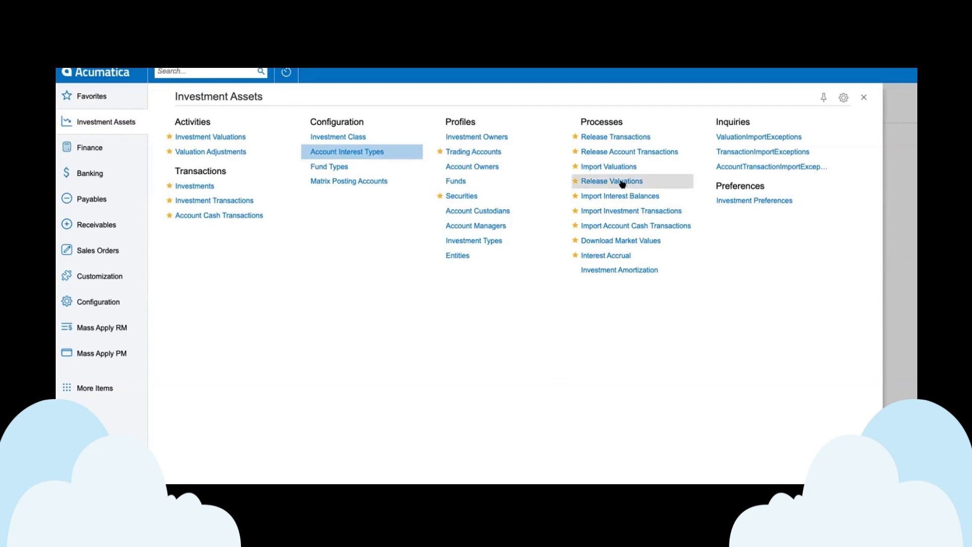
left_click(359, 153)
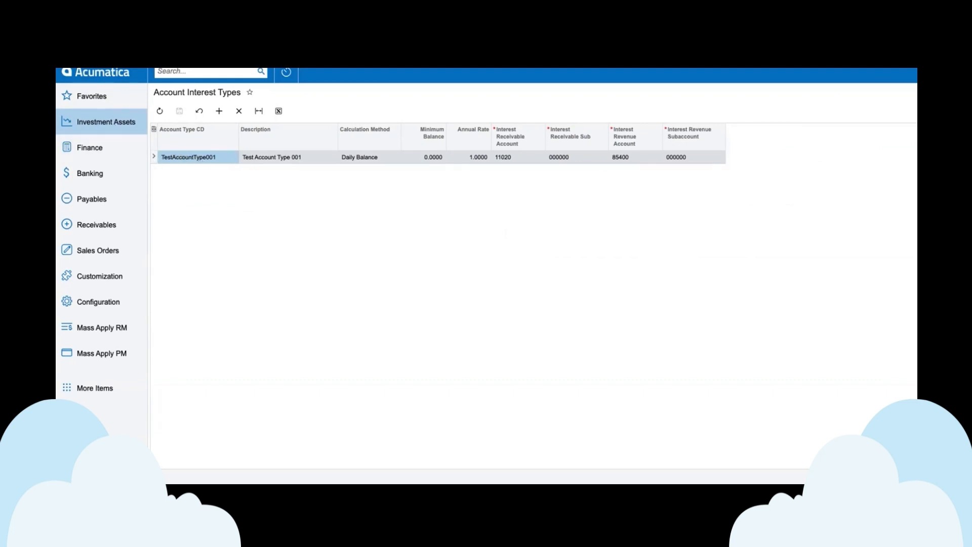
Step: Open investment class TestClass001, examine its default accounts and class target mix percent, and return to the class list
left_click(105, 122)
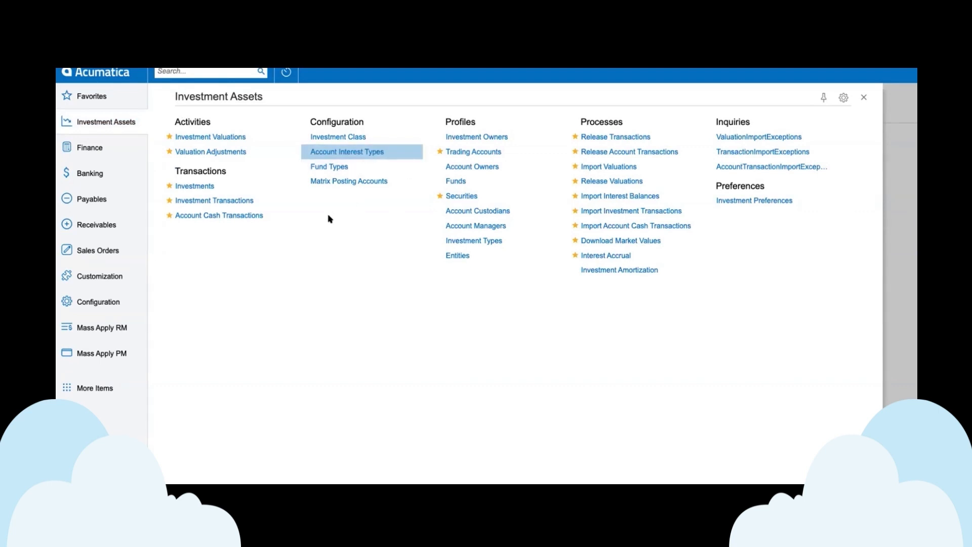
left_click(349, 137)
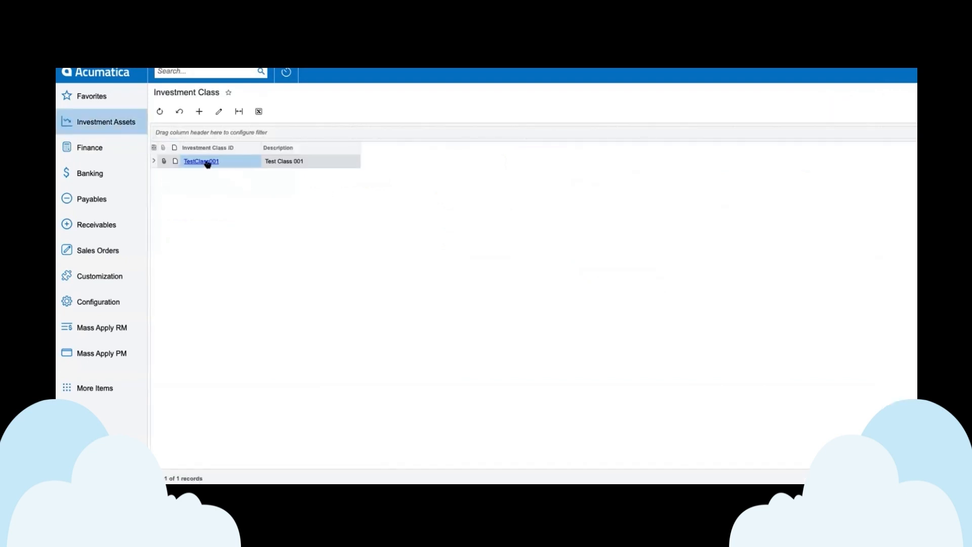
left_click(206, 161)
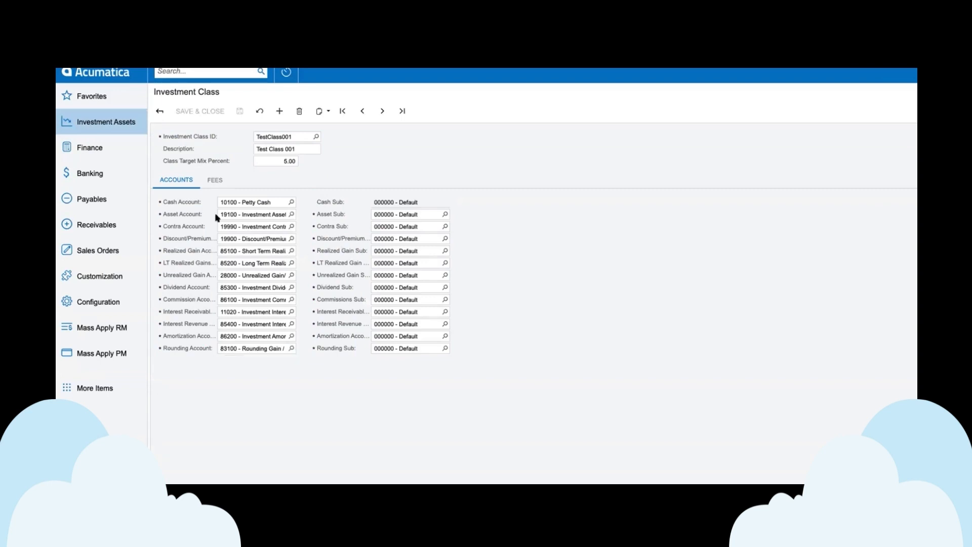
left_click(280, 162)
left_click(160, 112)
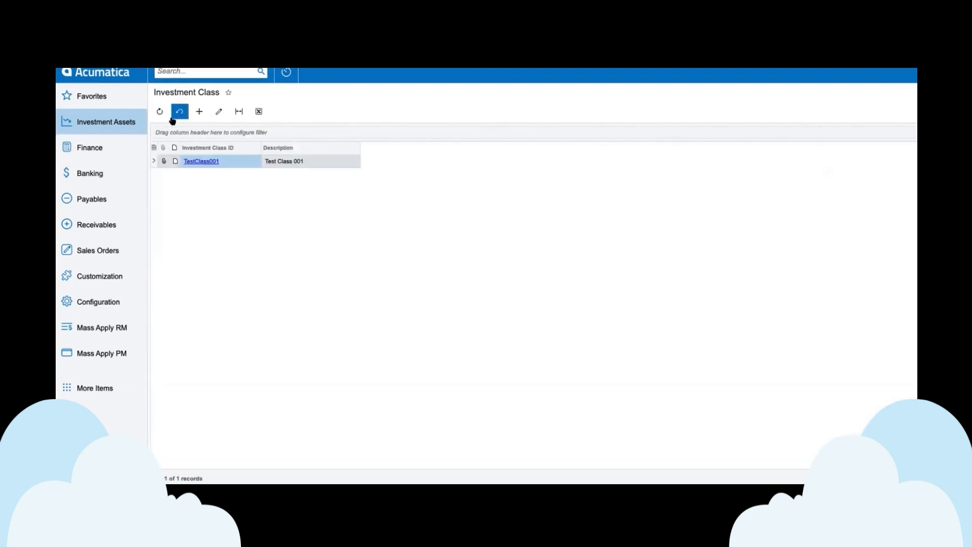
Step: Open Investment Preferences, check the valuation currency, and try the Account Specific Cost Method option before turning it back off
left_click(95, 122)
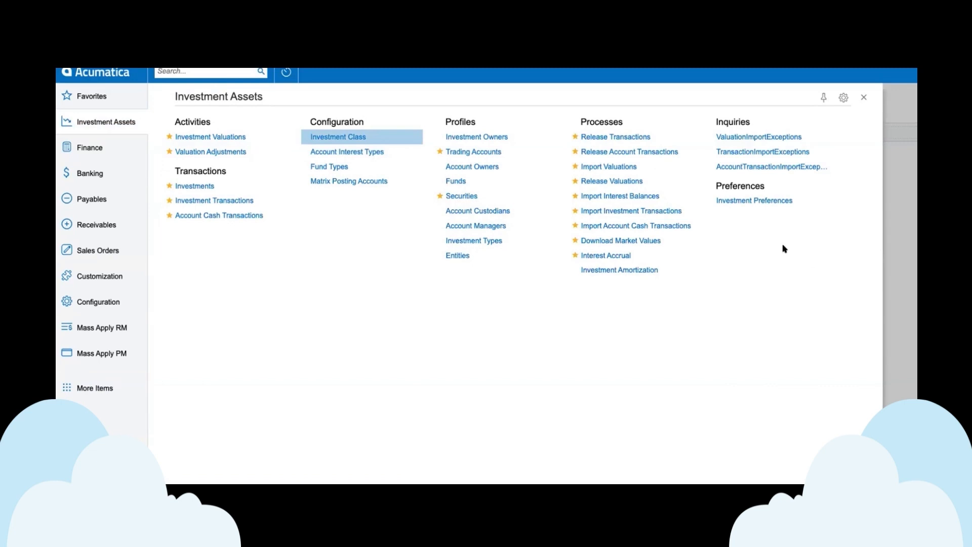
left_click(769, 201)
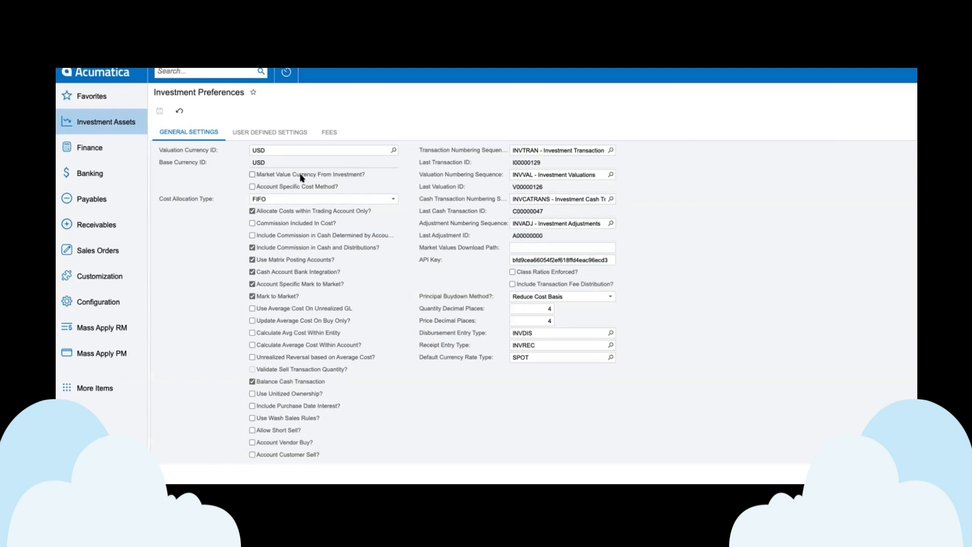
left_click(273, 150)
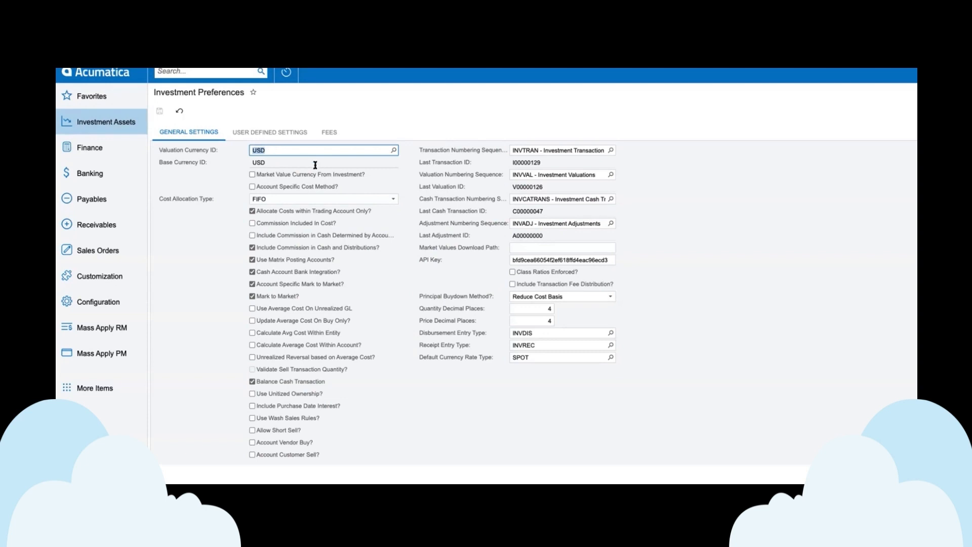
left_click(373, 188)
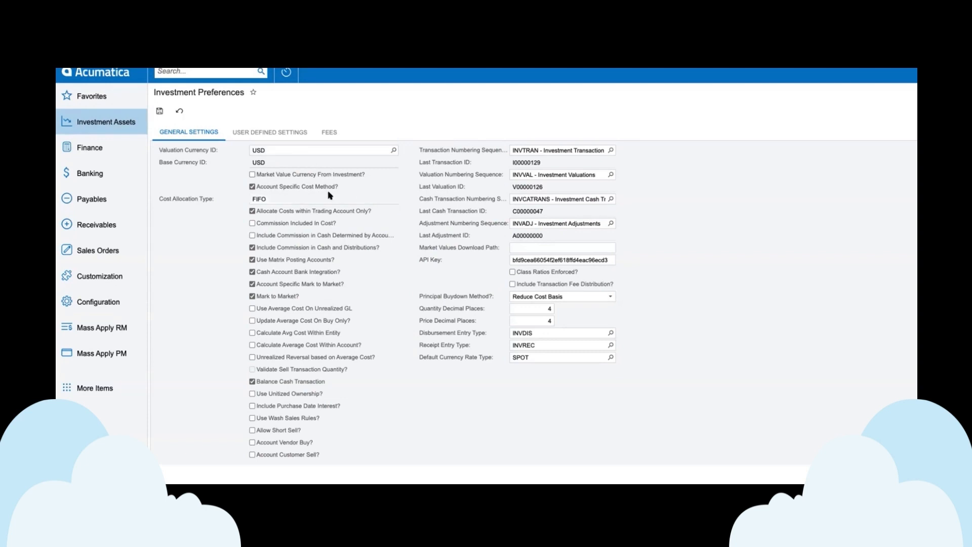
left_click(252, 187)
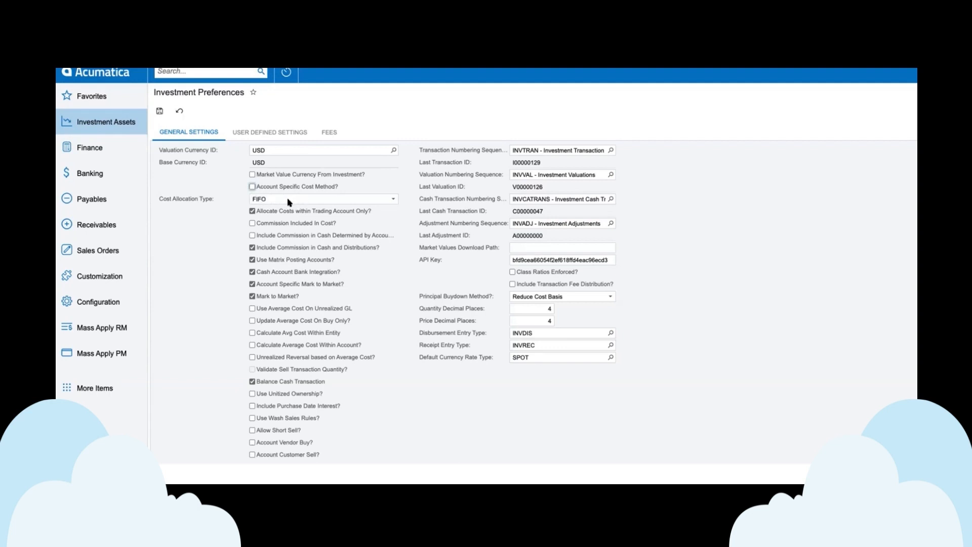
Step: Check the Cost Allocation Type choices while keeping FIFO, and turn off Account Specific Mark to Market
left_click(315, 201)
left_click(314, 203)
left_click(338, 199)
left_click(338, 201)
left_click(254, 285)
Step: Examine the API key field and the quantity and price decimal places in the general investment settings
double_click(547, 259)
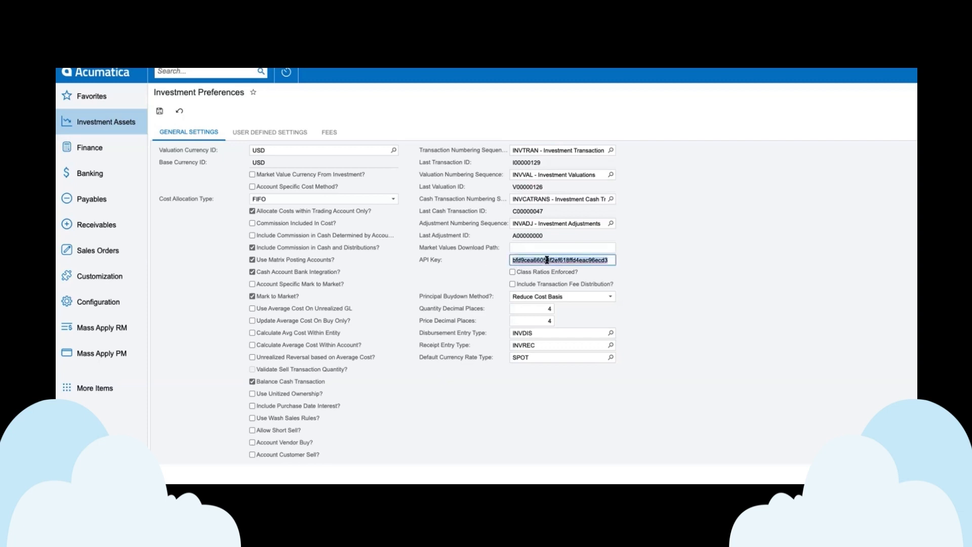
left_click(666, 265)
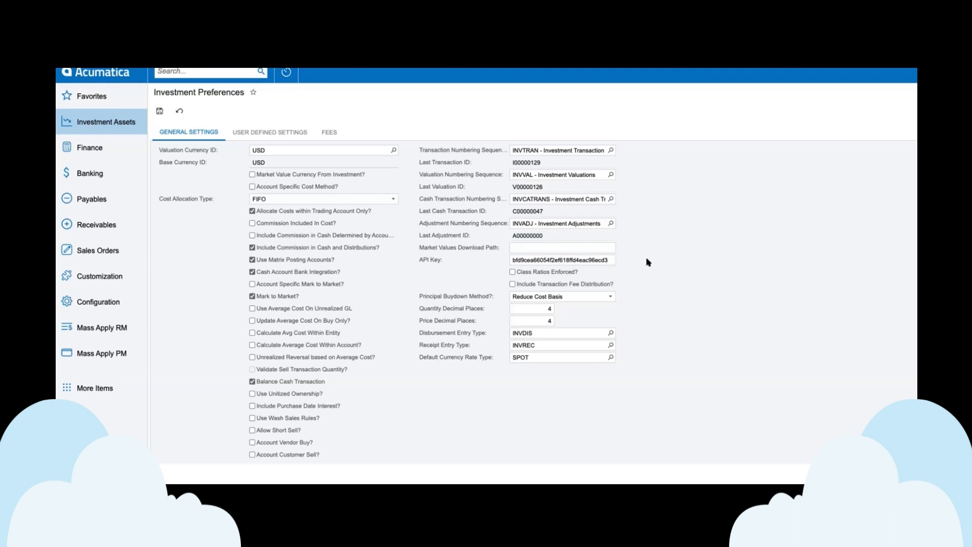
left_click(438, 261)
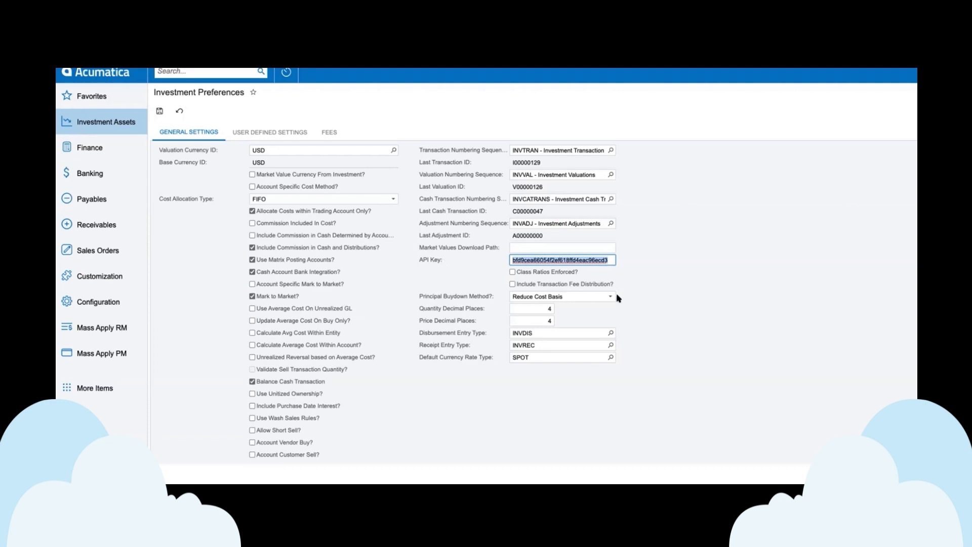
left_click(537, 309)
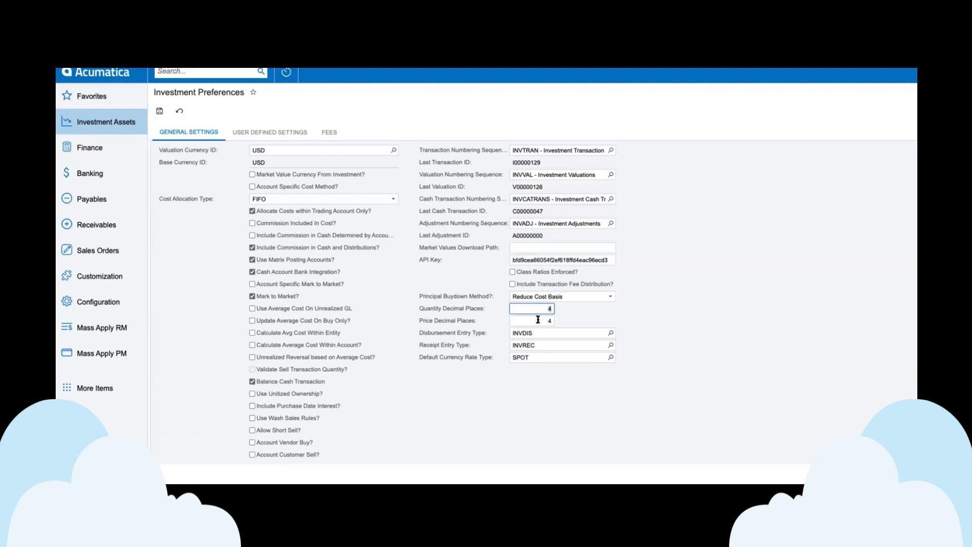
left_click(537, 319)
left_click(546, 310)
left_click(547, 319)
Step: Review the user-defined labels and the fee accounts in Investment Preferences, and save the preferences
left_click(272, 132)
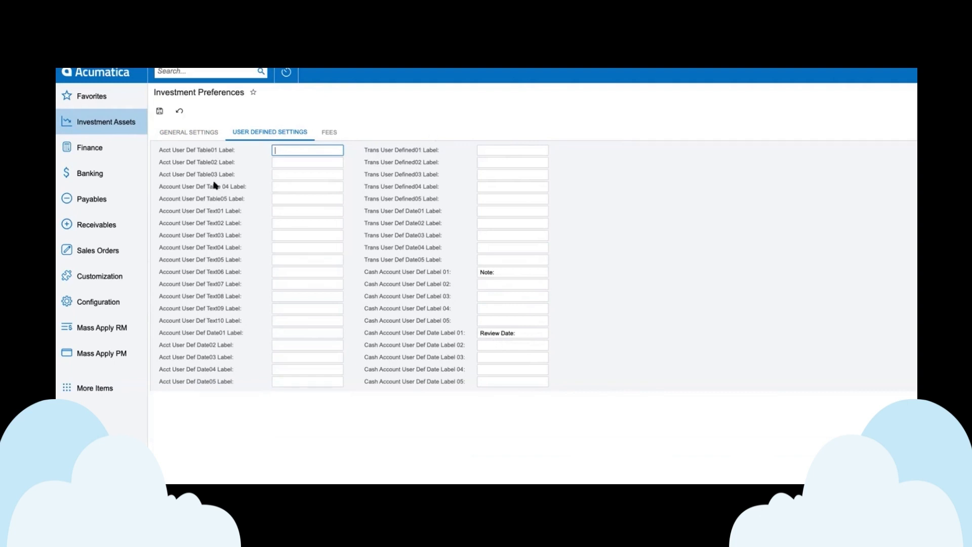
left_click(329, 132)
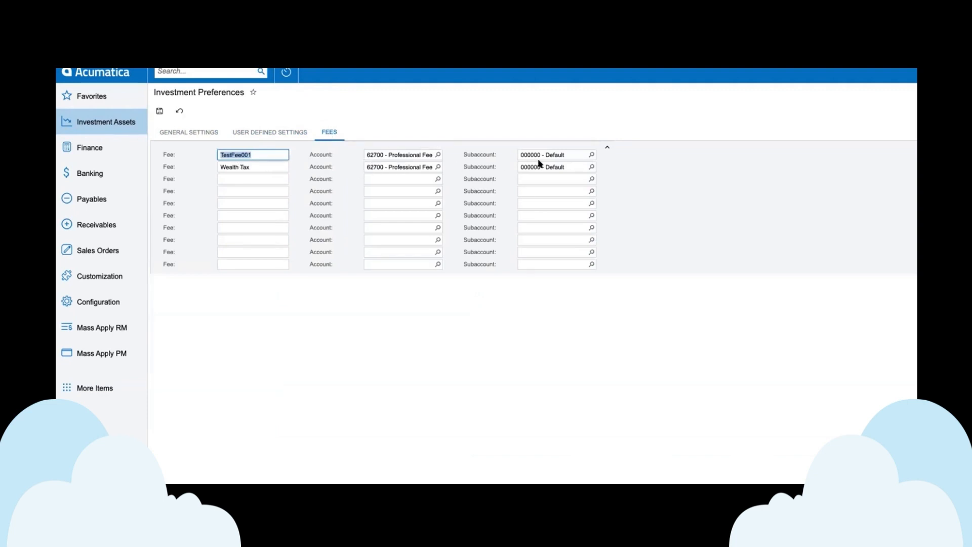
left_click(161, 111)
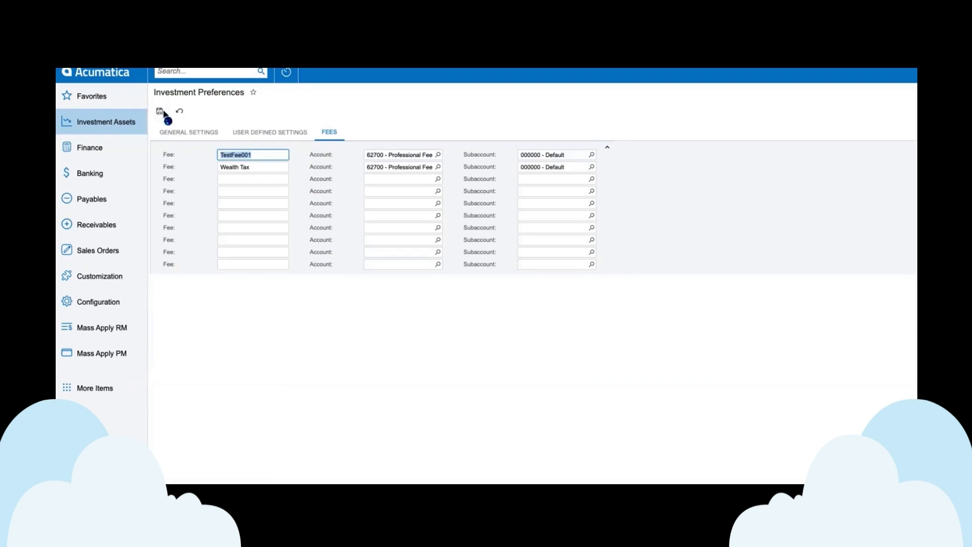
left_click(90, 127)
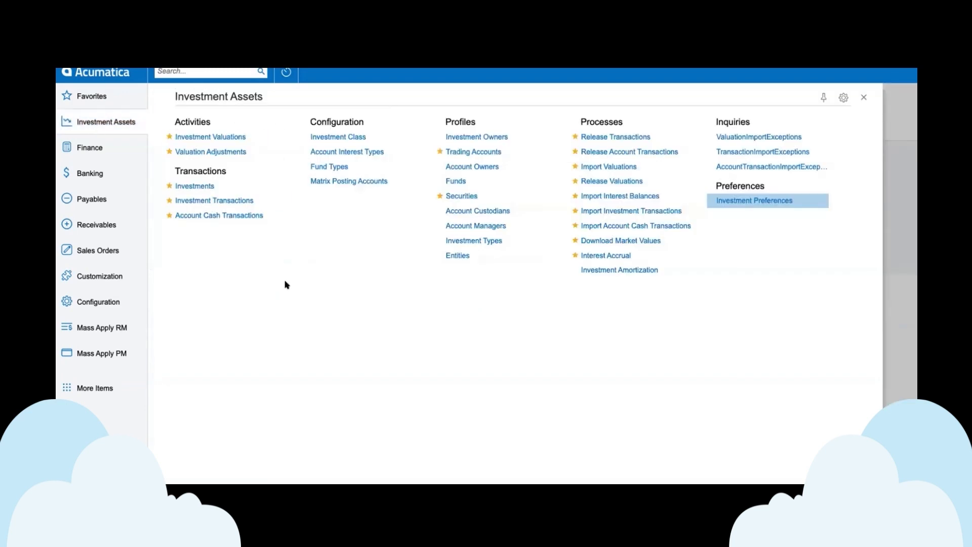